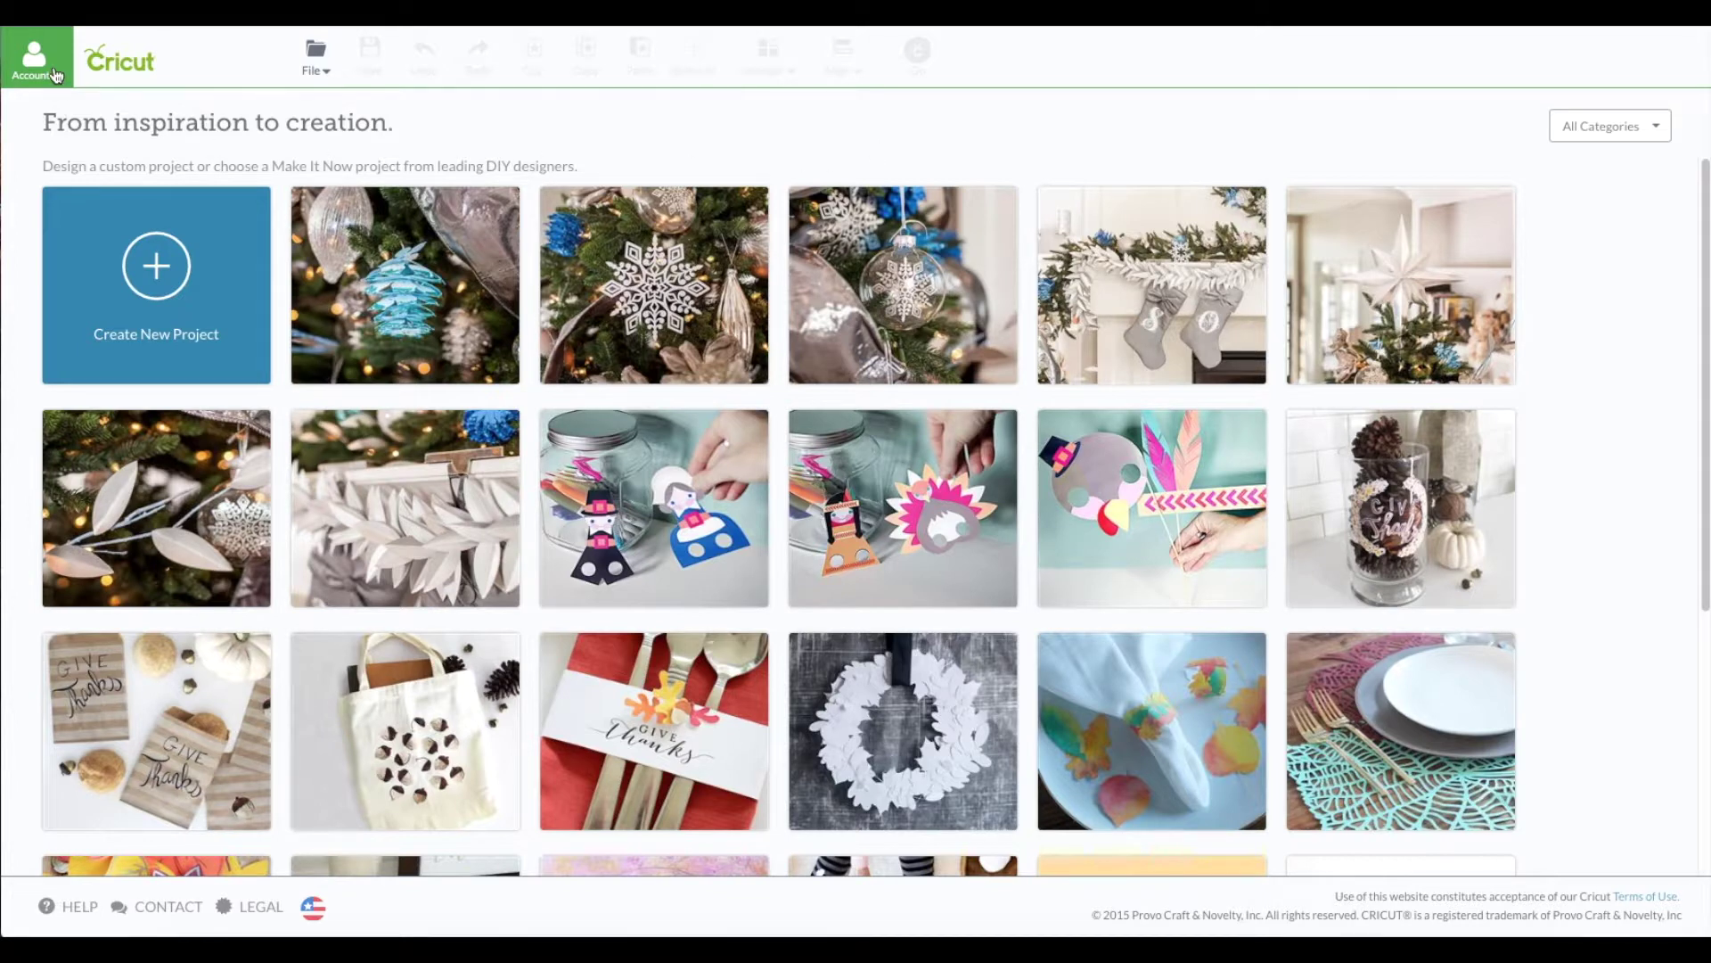
- Sign in to the account and filter the project gallery to the Thanksgiving category
left_click(53, 73)
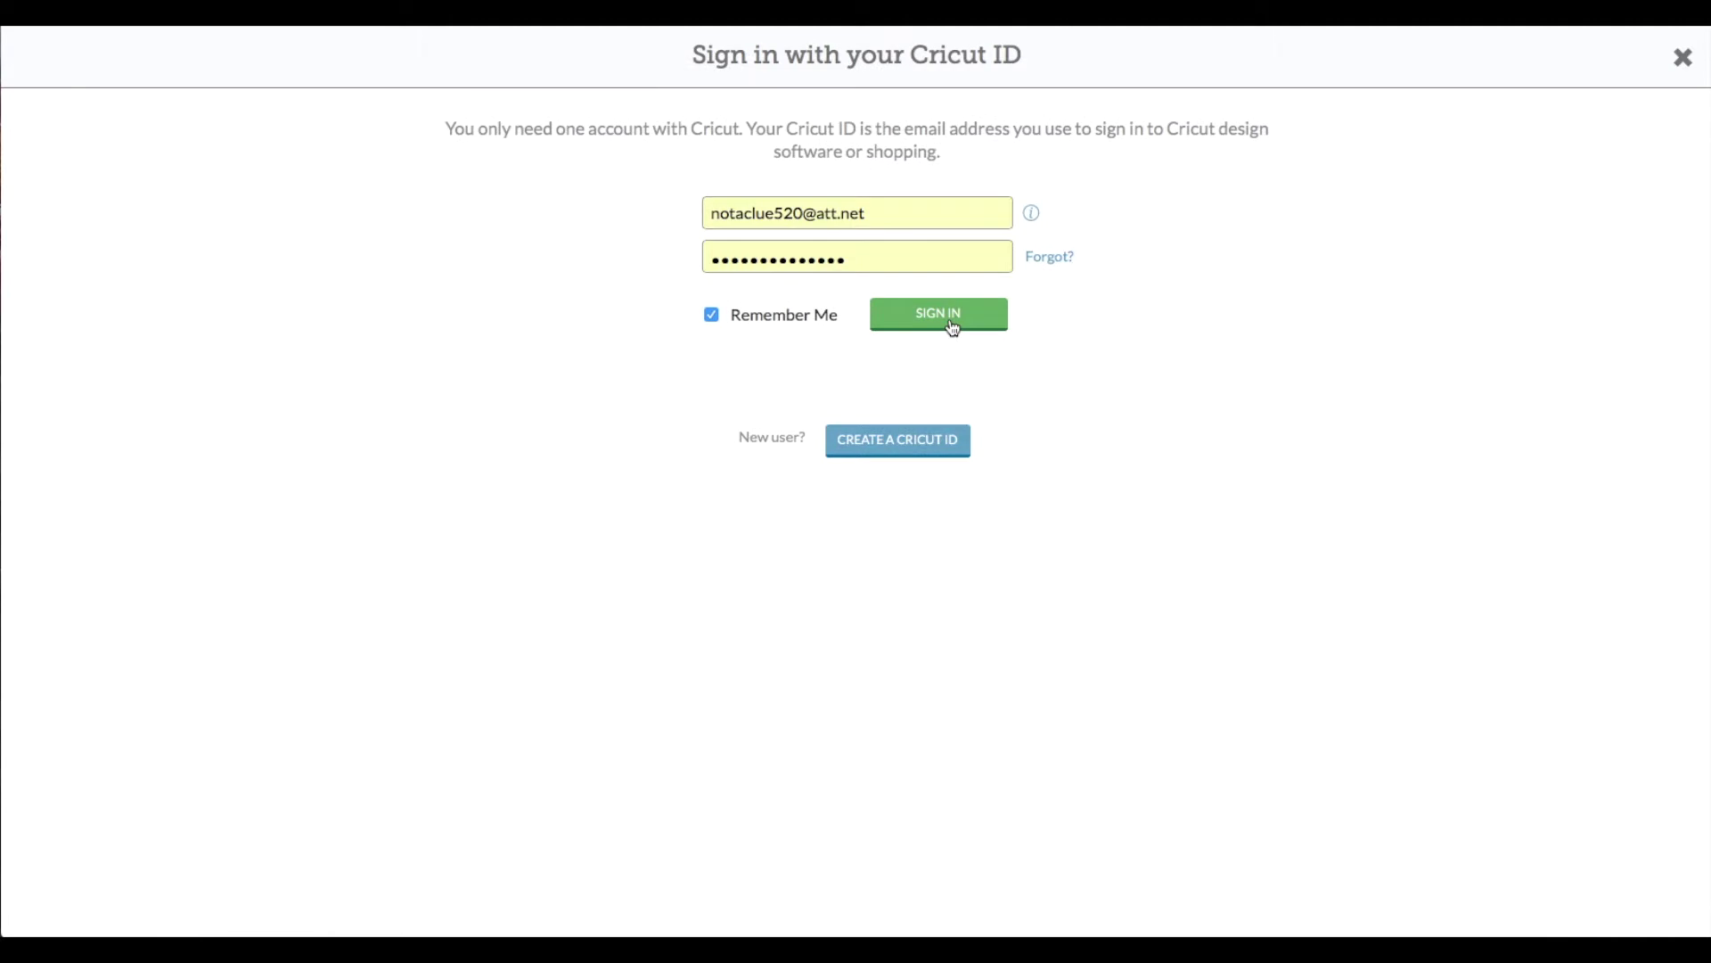
left_click(952, 326)
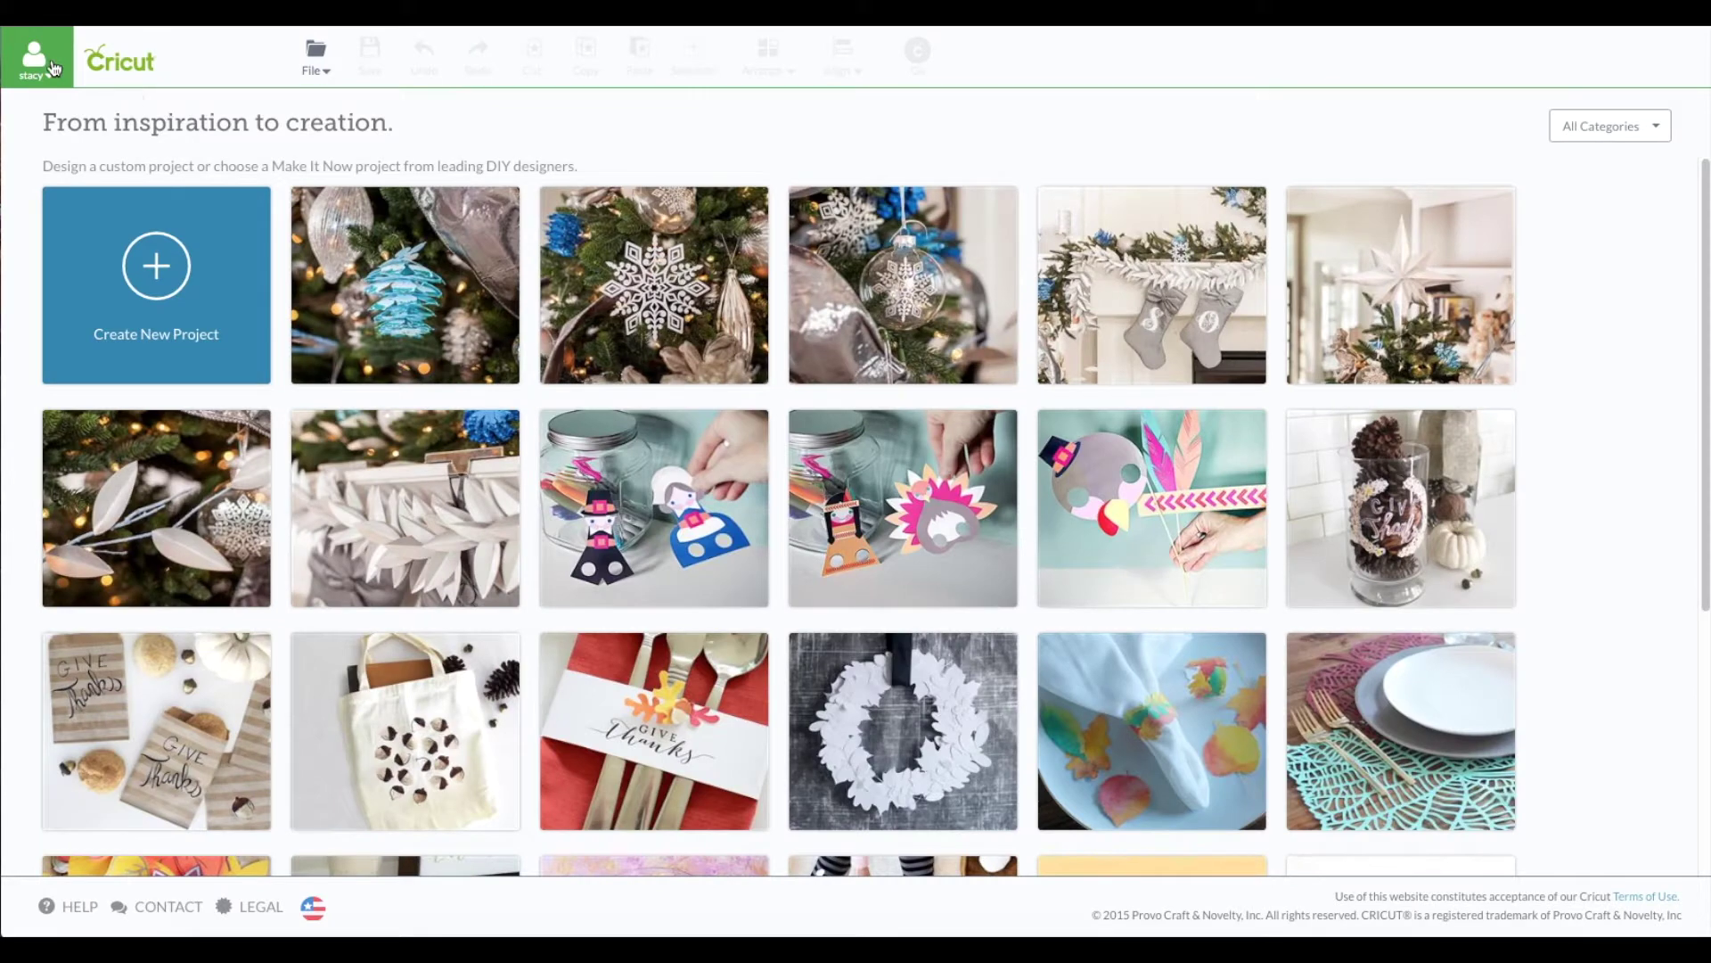
left_click(1608, 134)
scroll(1577, 233, "down", 5)
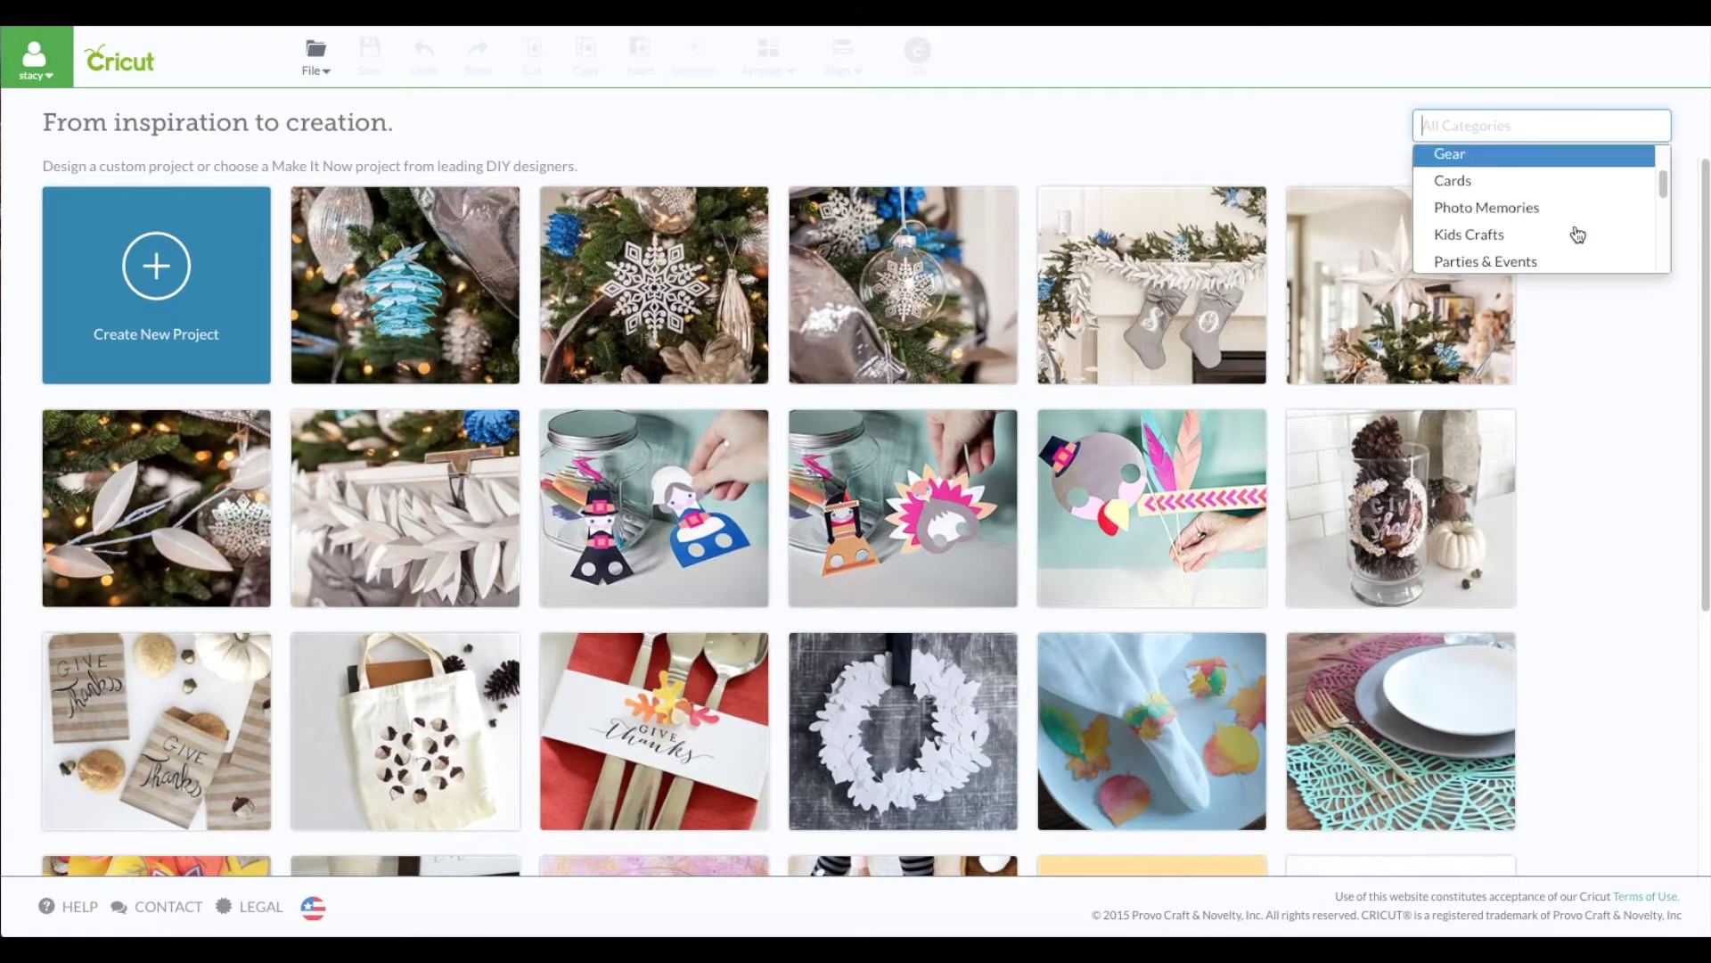
scroll(1578, 234, "down", 5)
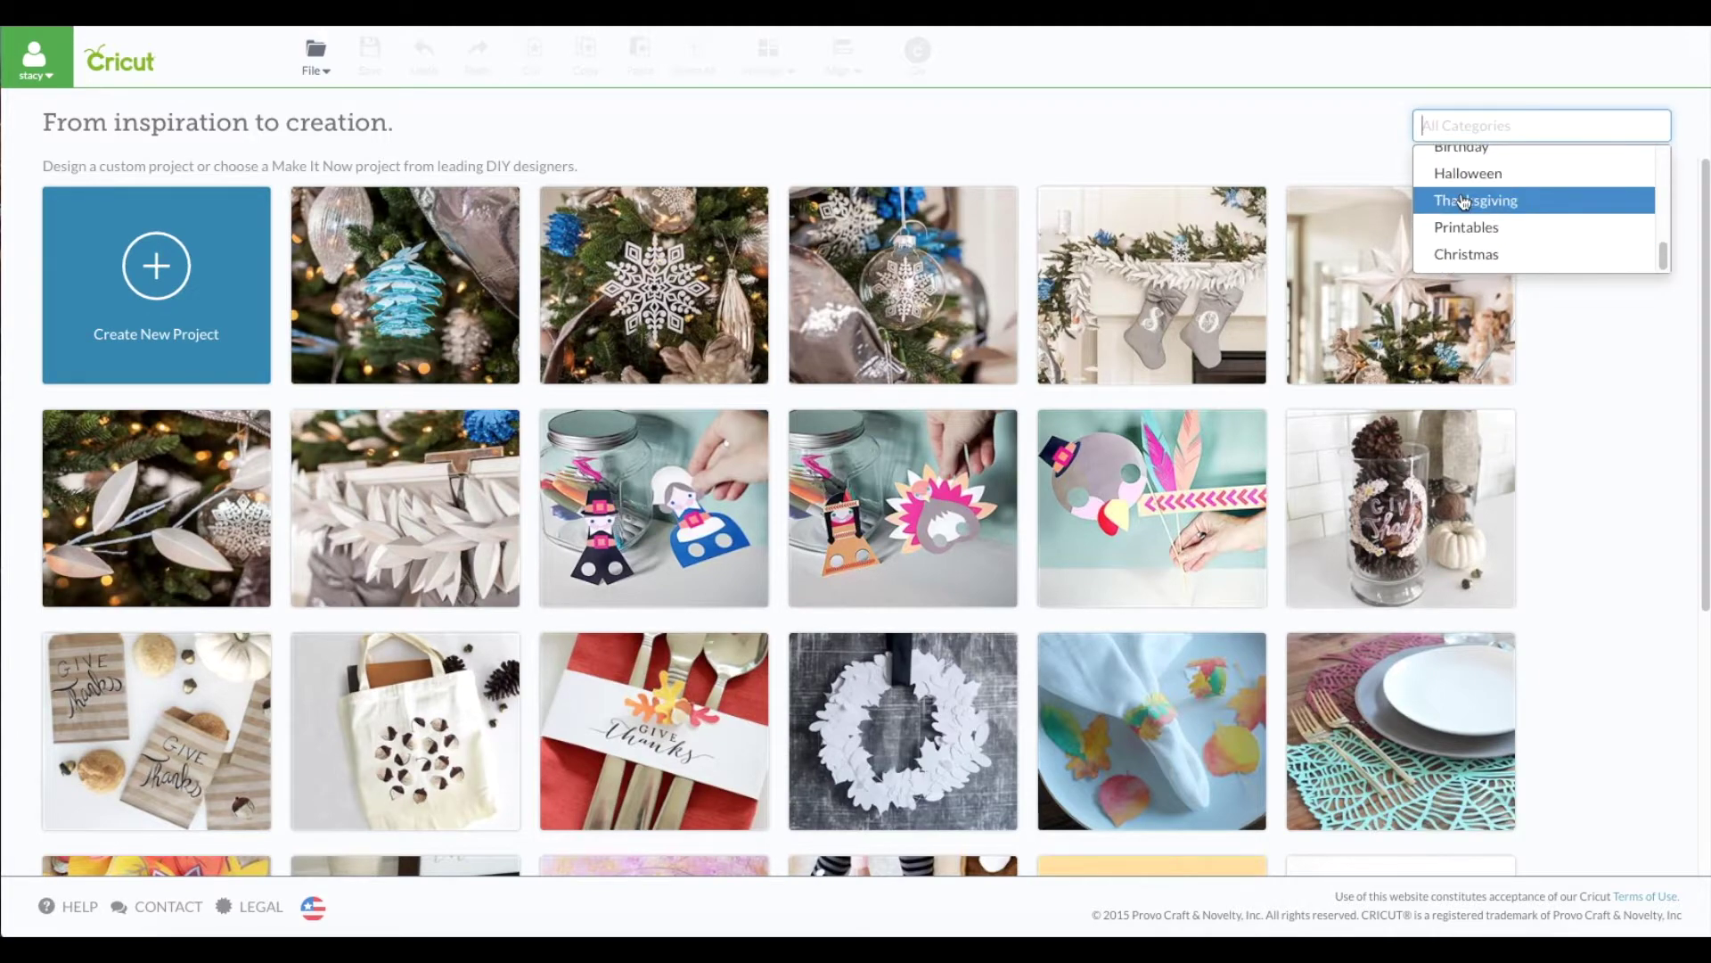
left_click(1466, 200)
scroll(1328, 357, "down", 3)
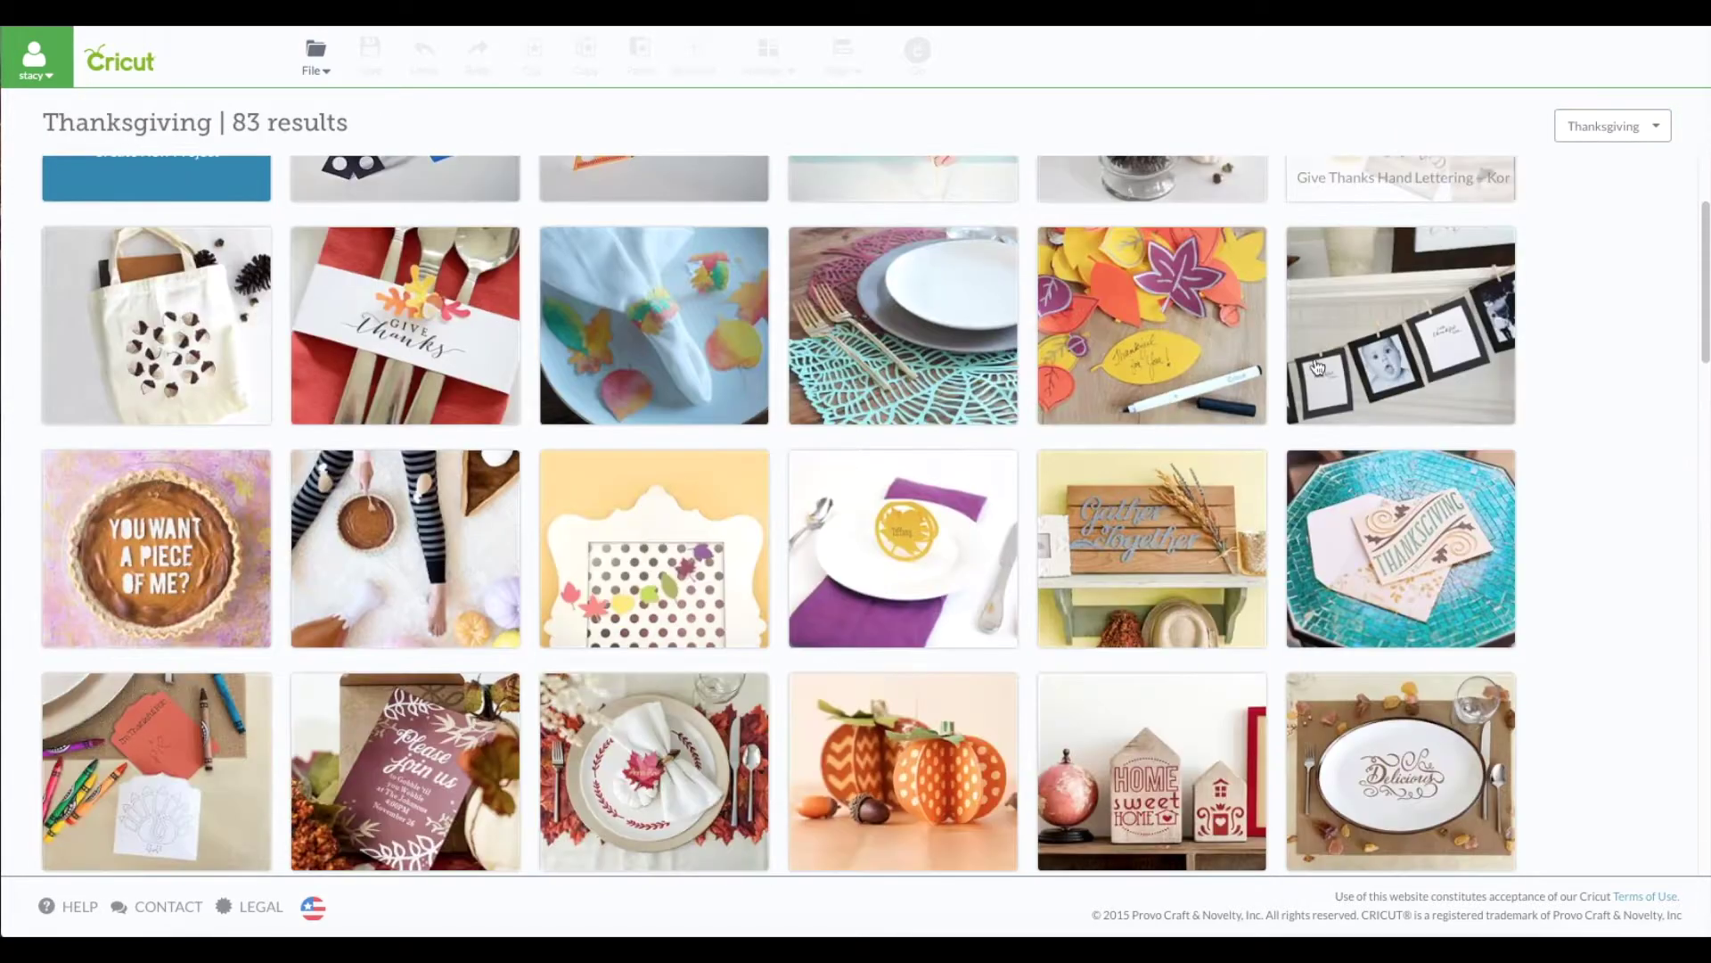
scroll(1186, 383, "down", 9)
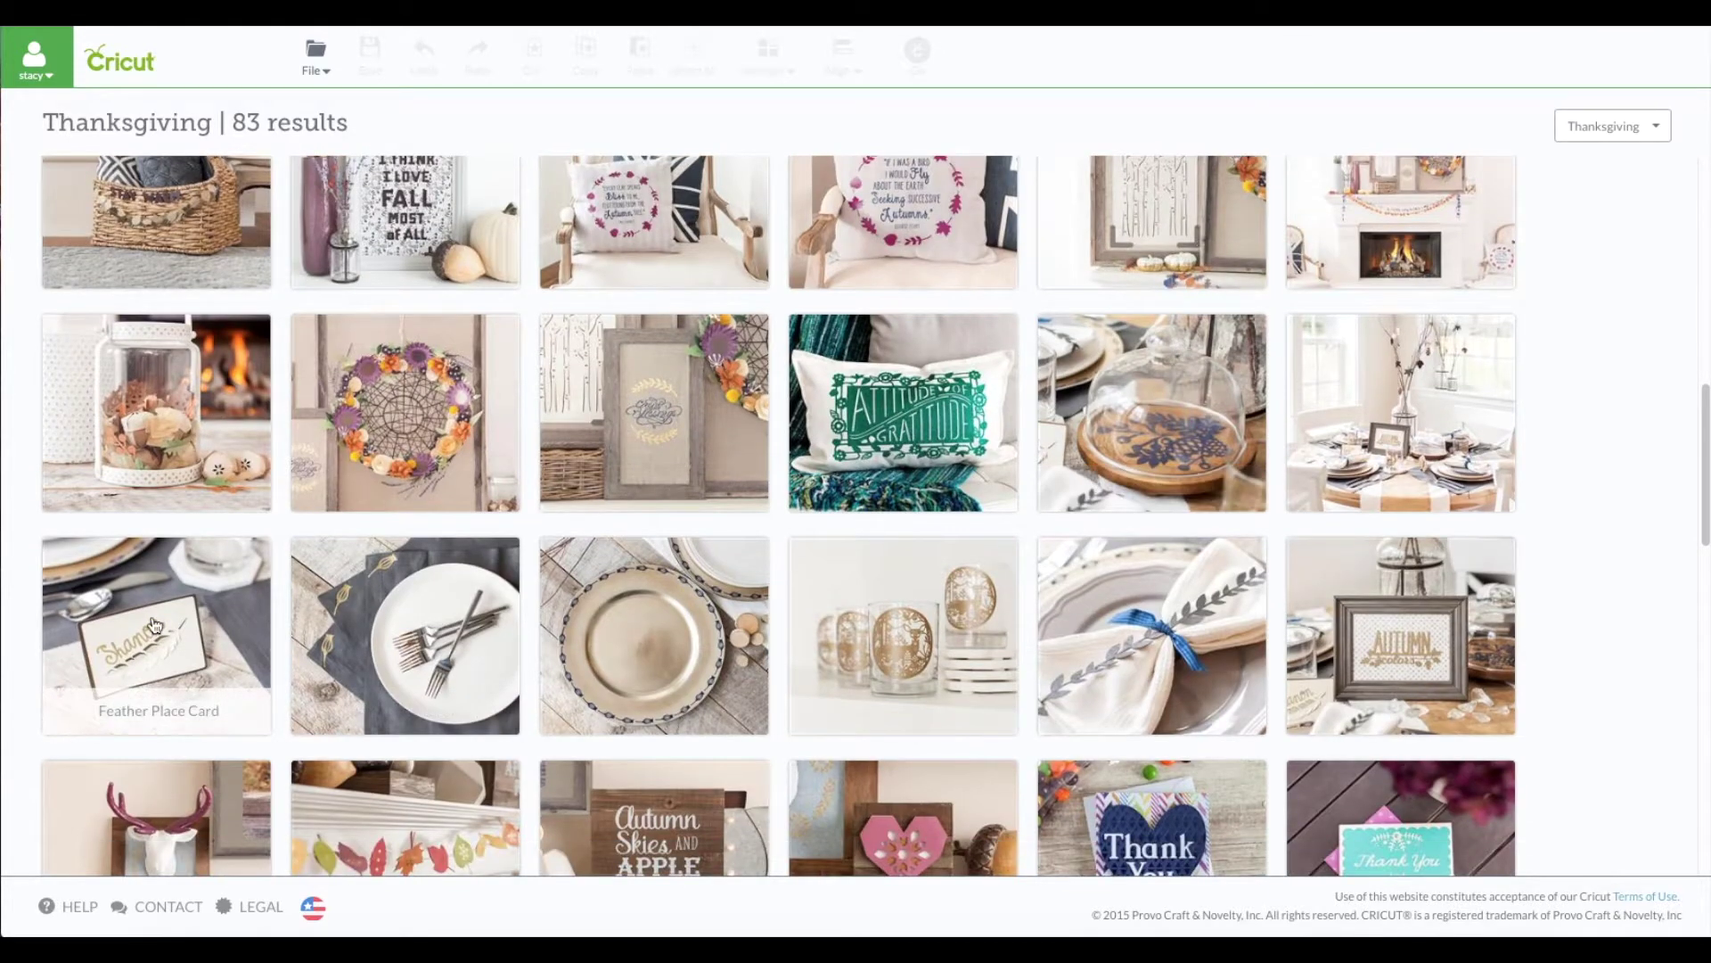
- Open the Feather Place Card on the canvas and pull the brown base and feather card away from the name
left_click(151, 615)
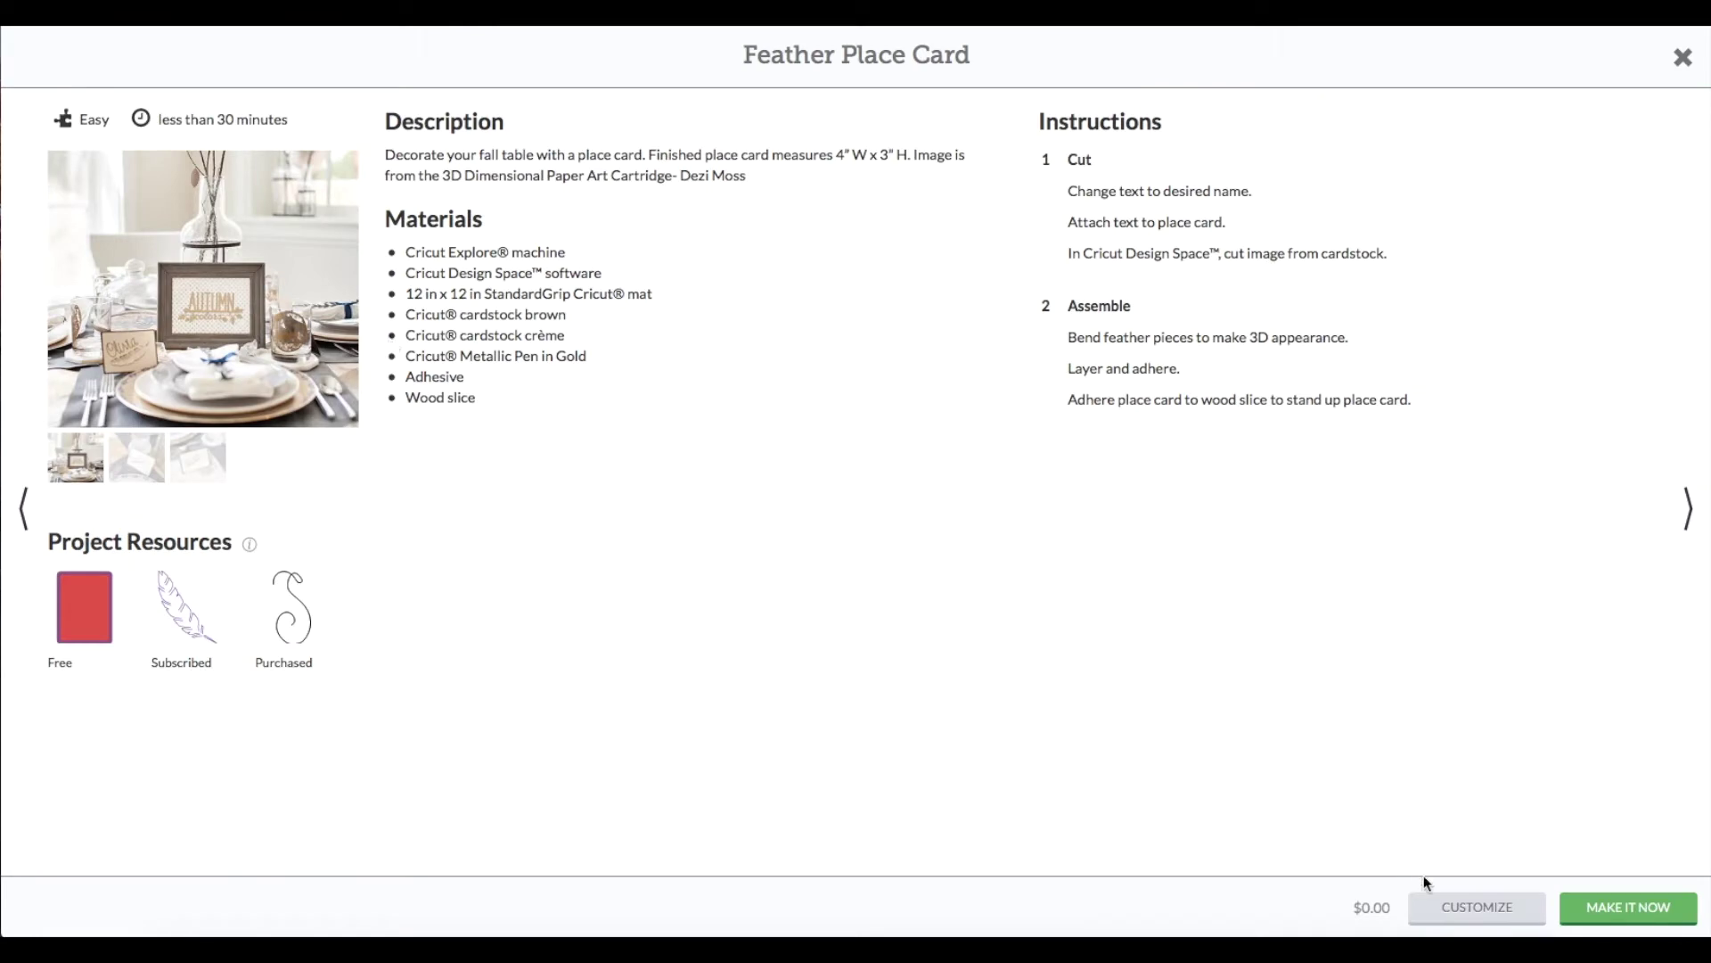
left_click(1453, 907)
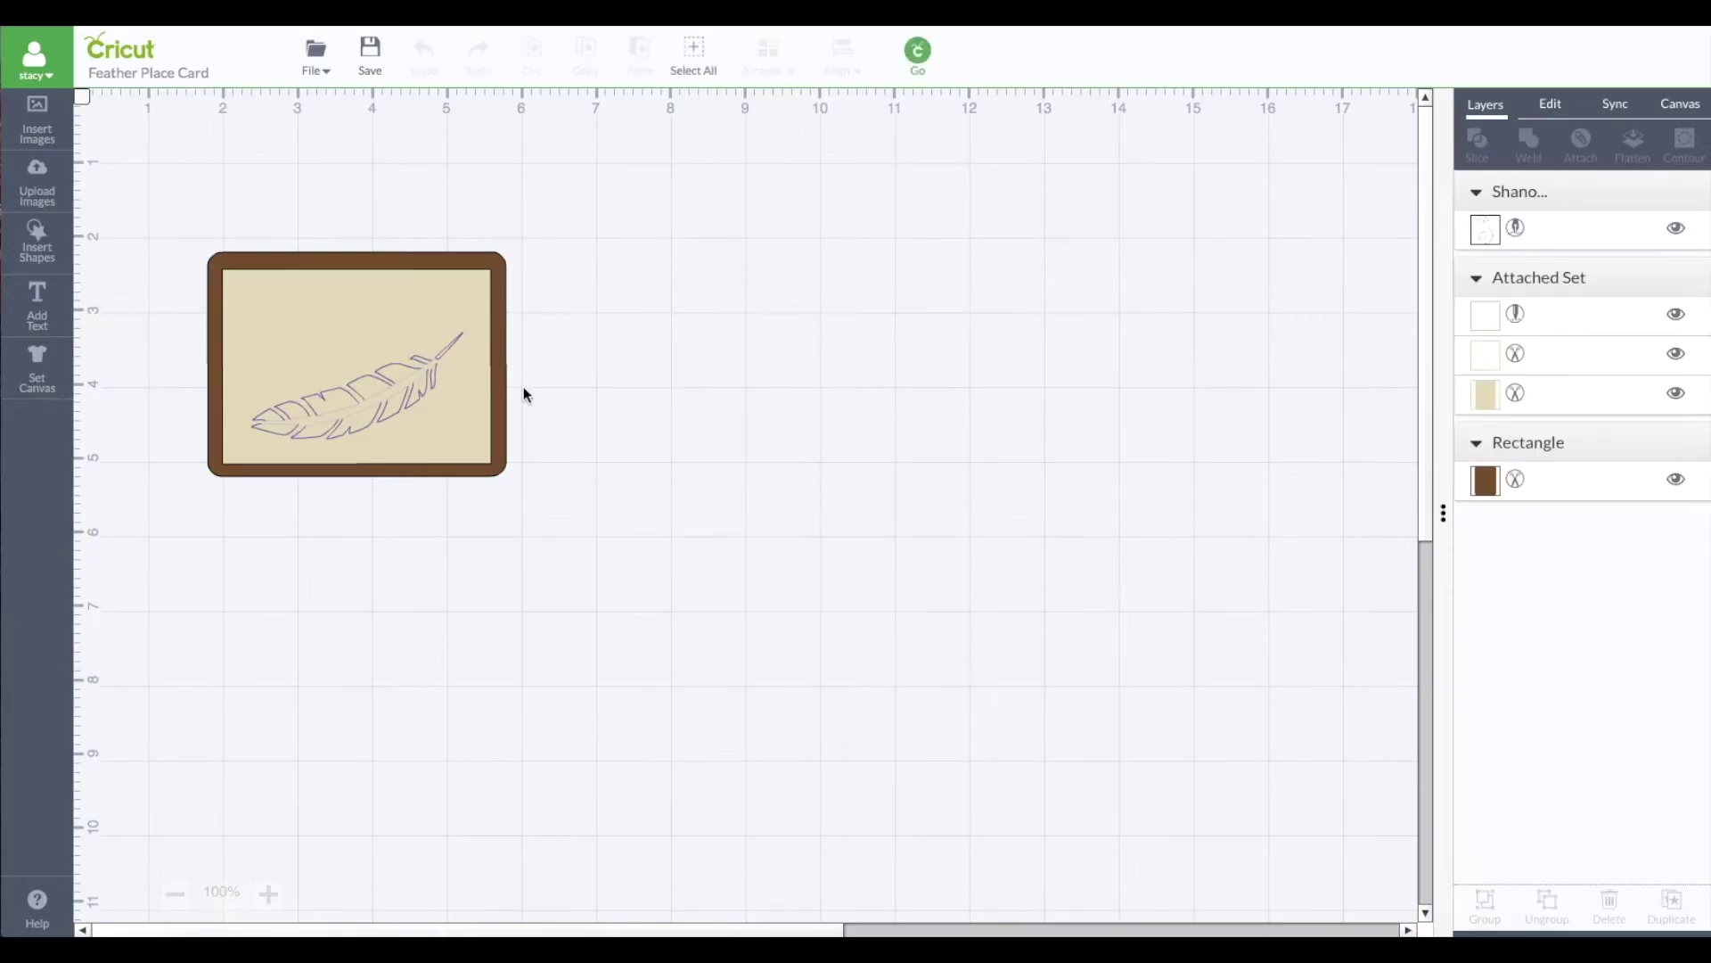
left_click_drag(500, 382, 1052, 495)
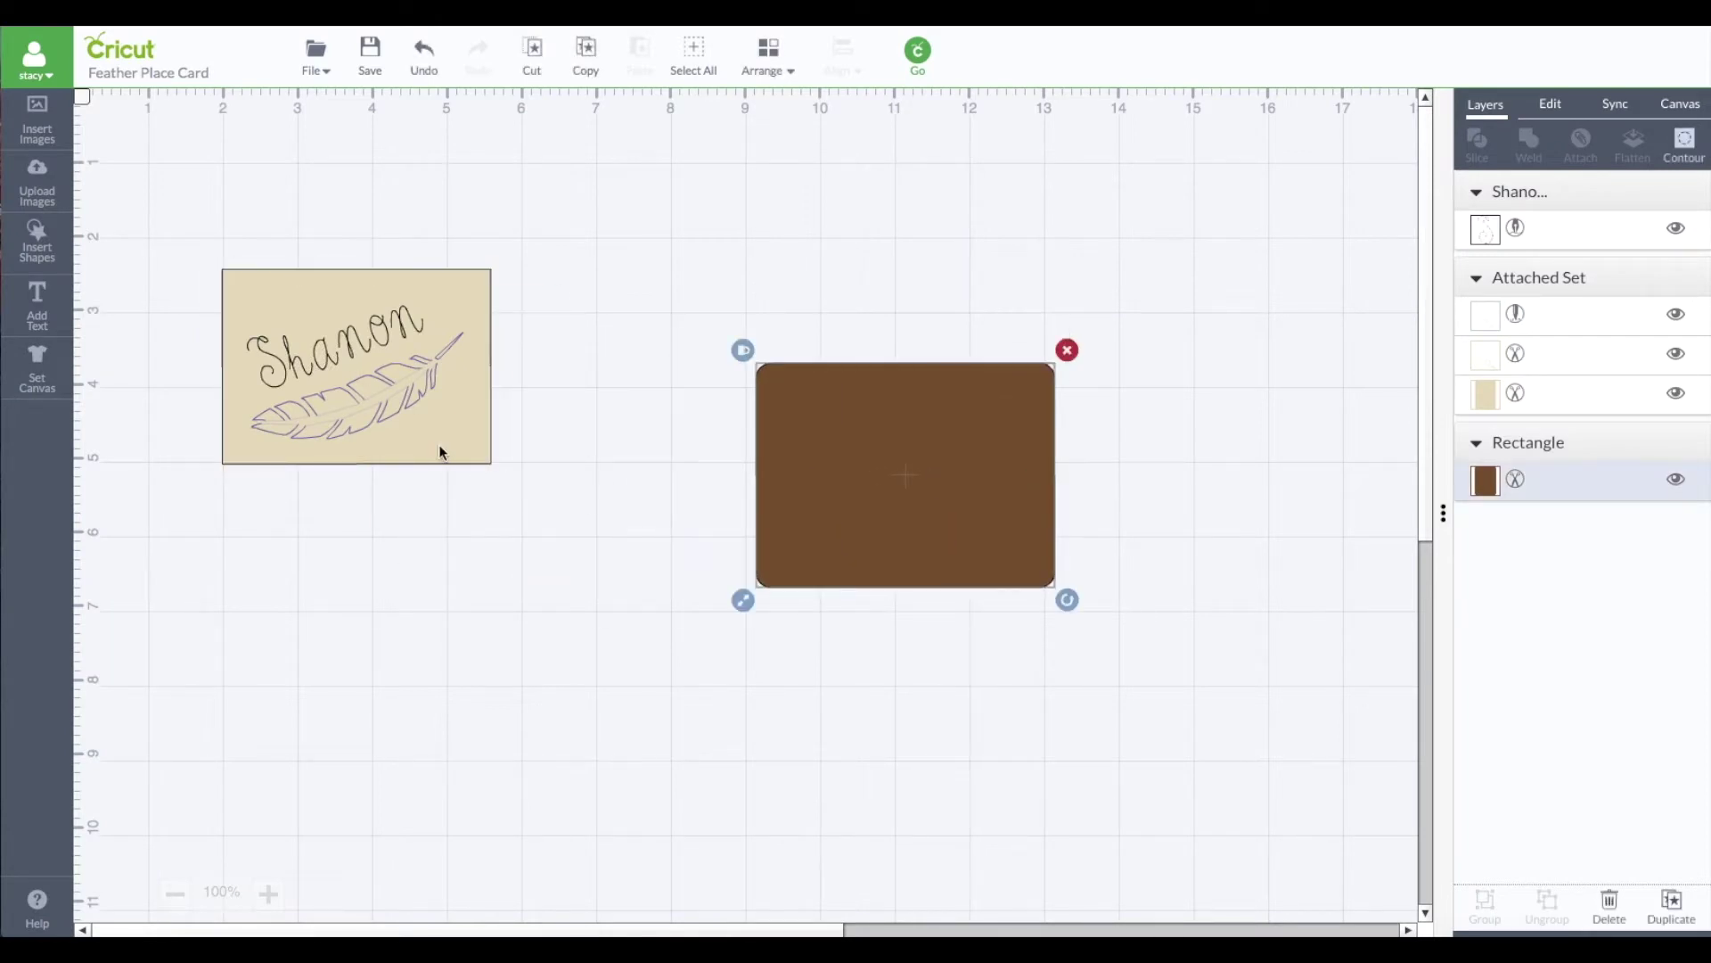
left_click_drag(440, 452, 552, 584)
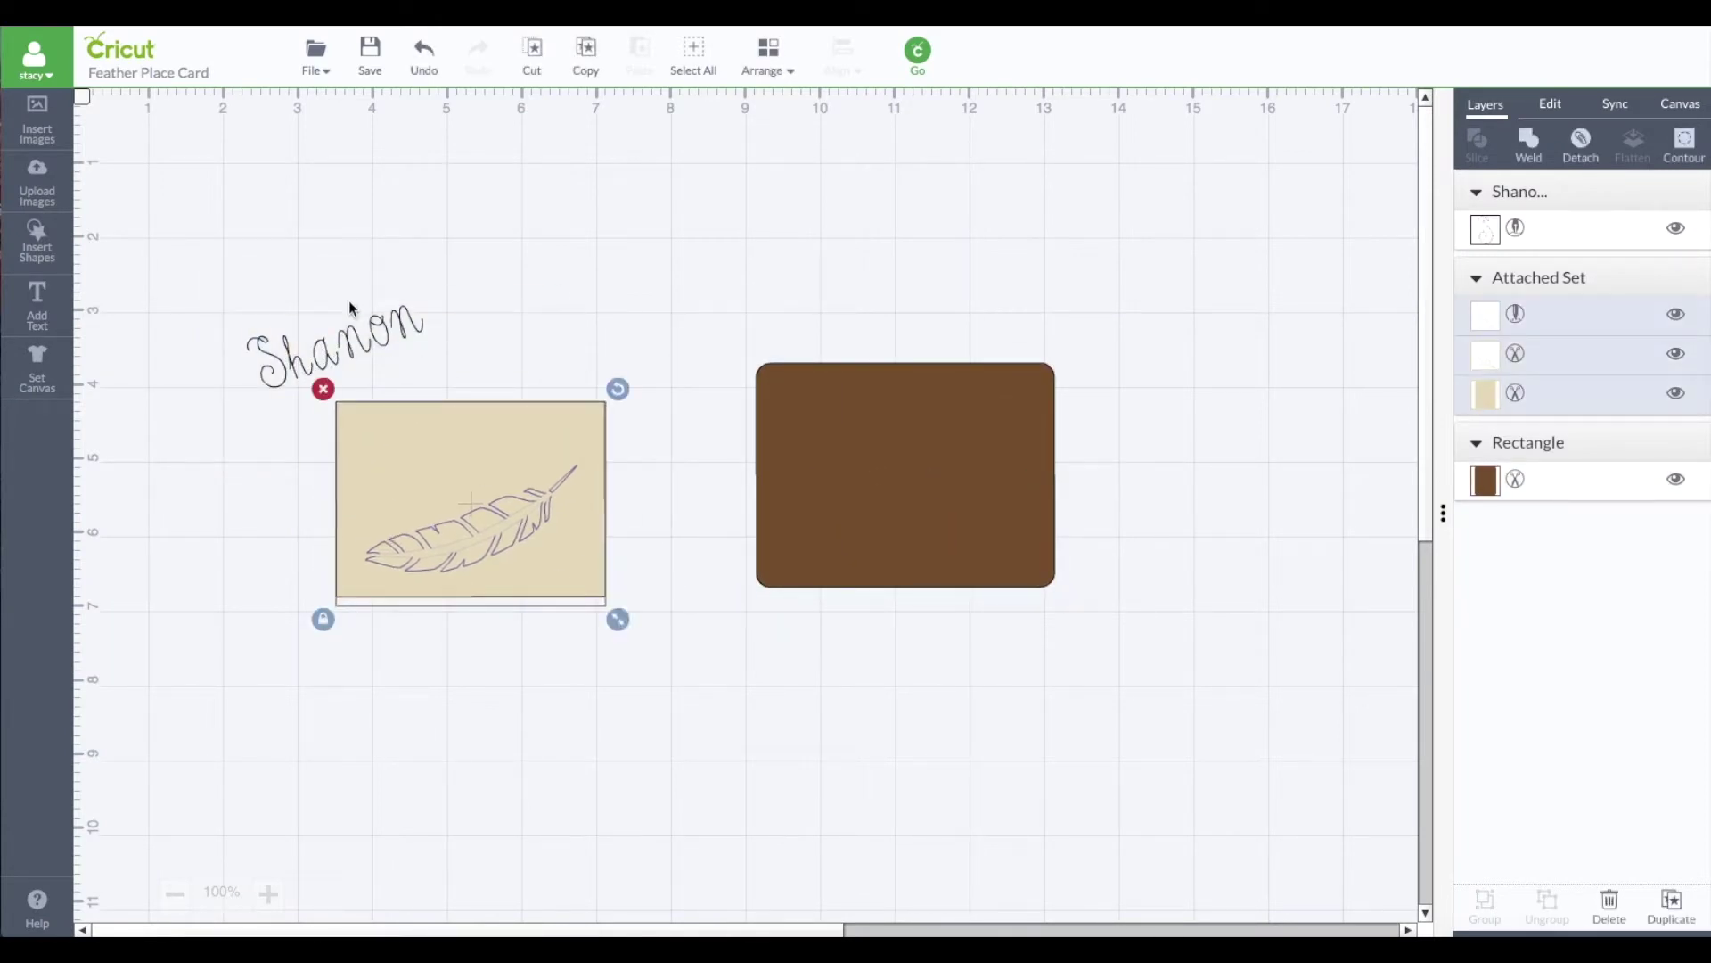
- Change the sample name to 'Nicholas', place it on the cream feather card, and shift the brown rectangle
left_click(343, 351)
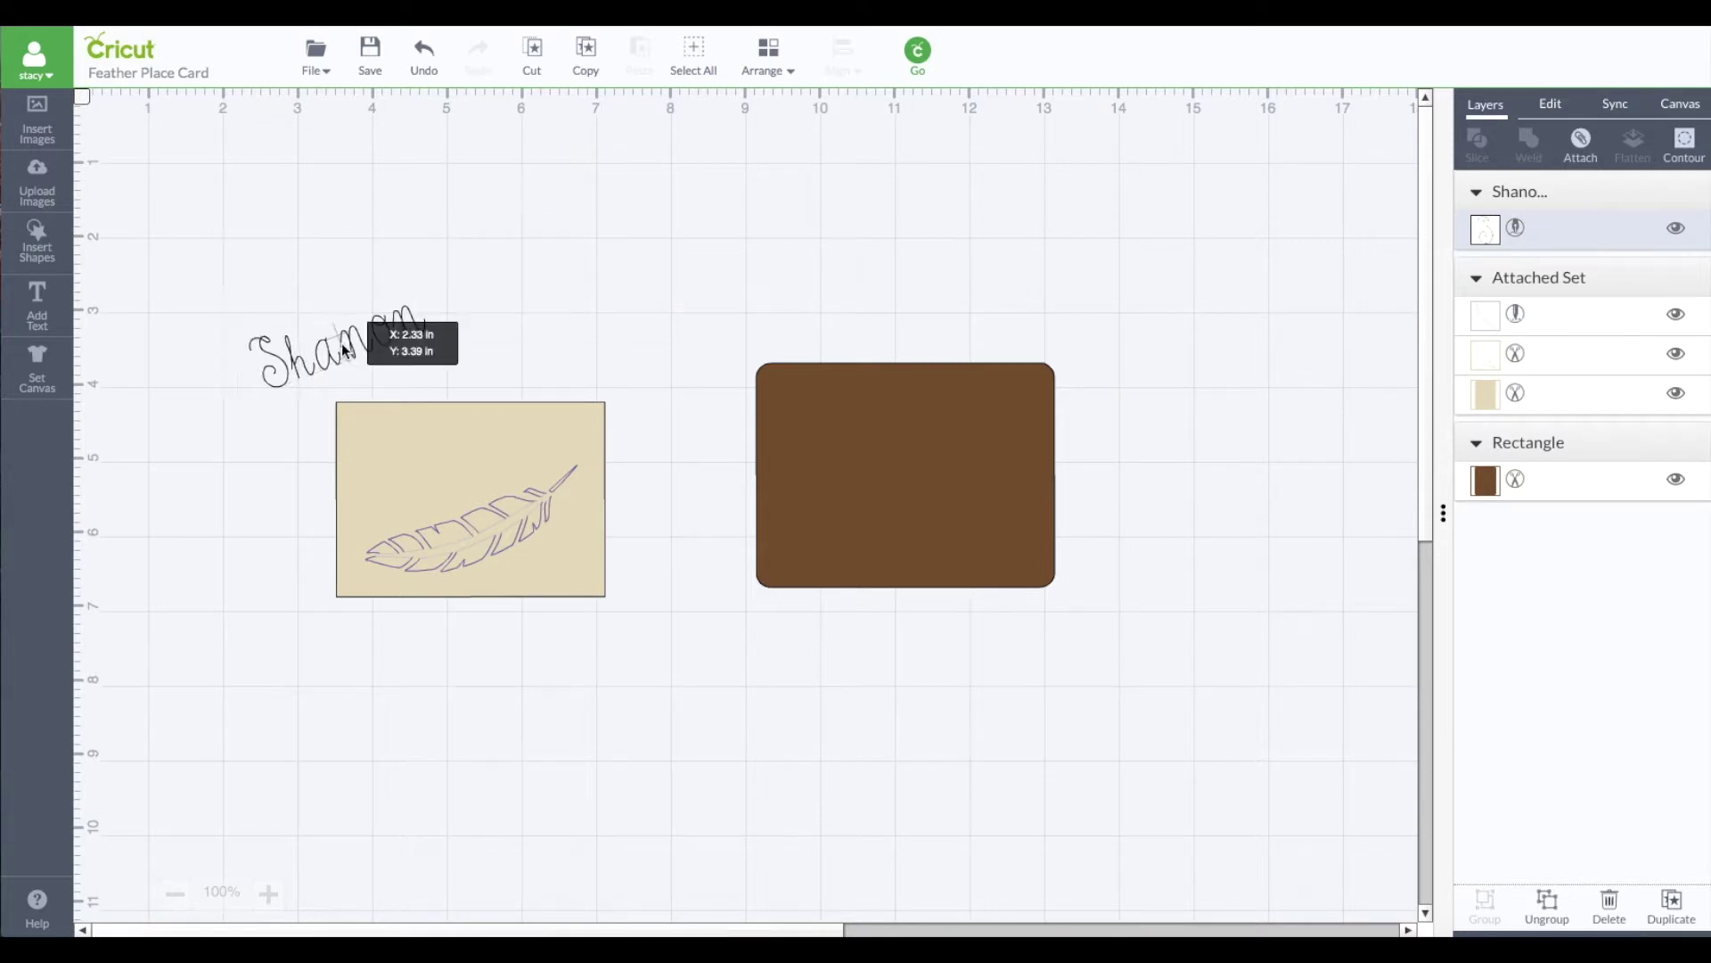
double_click(343, 351)
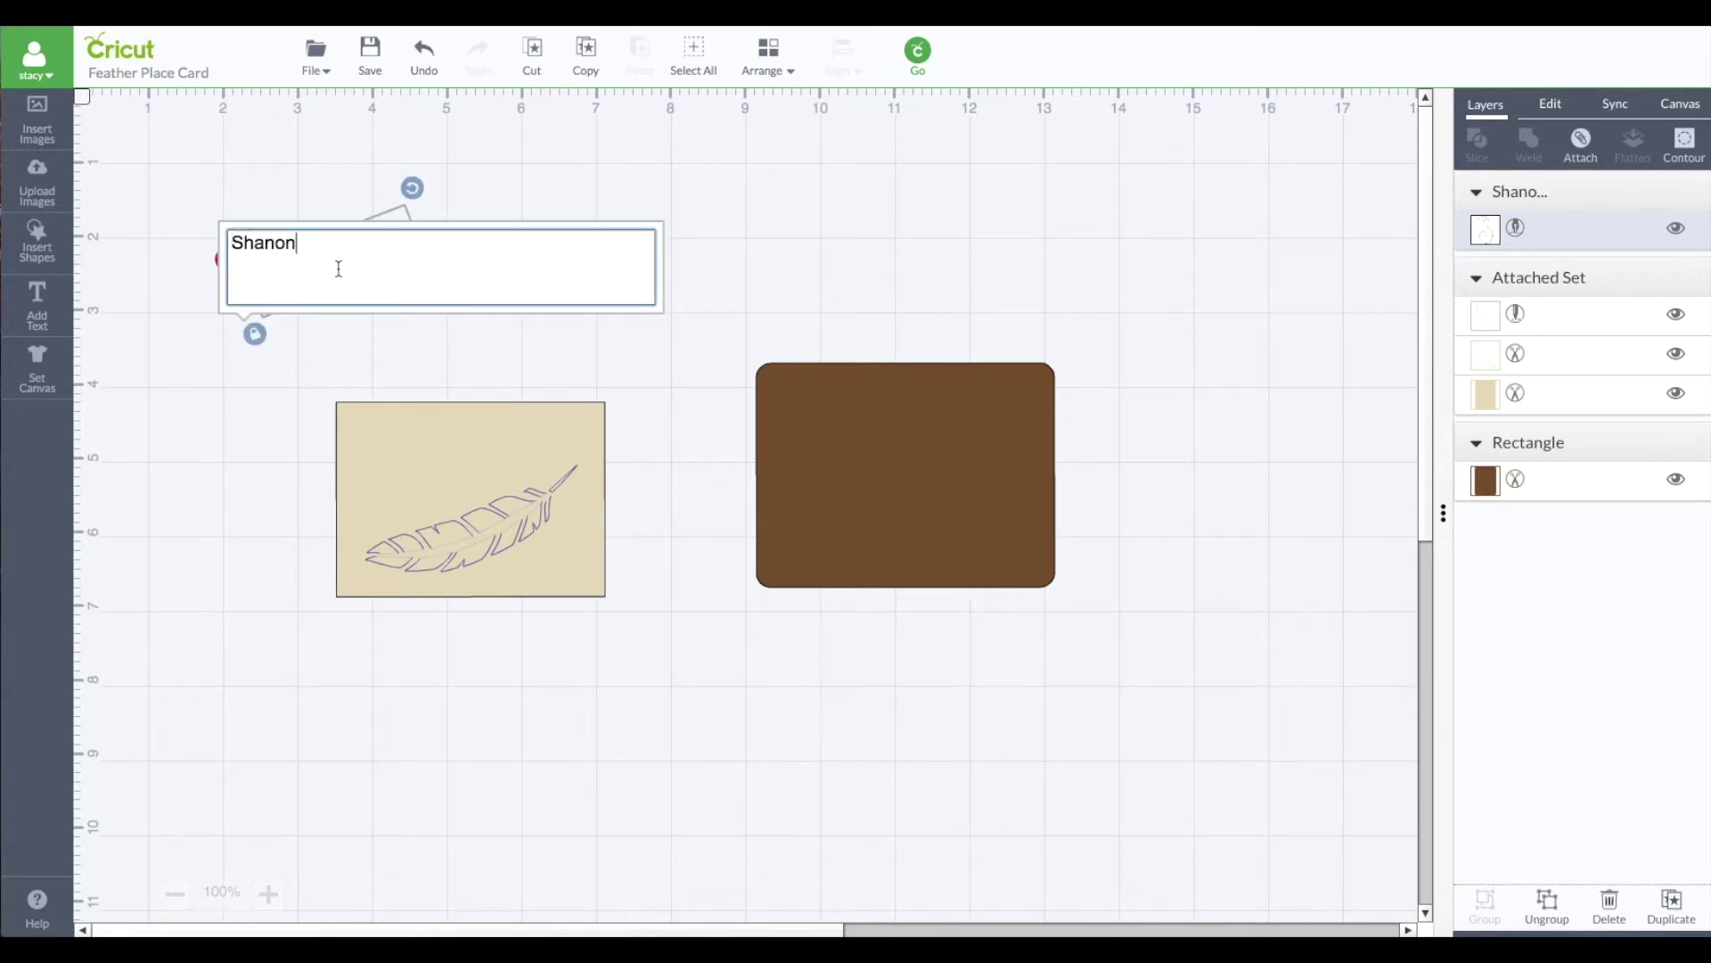
key("BackSpace")
key("BackSpace")
key("BackSpace")
type("Nicholas")
left_click(259, 408)
left_click_drag(346, 285, 445, 484)
left_click_drag(854, 488, 882, 489)
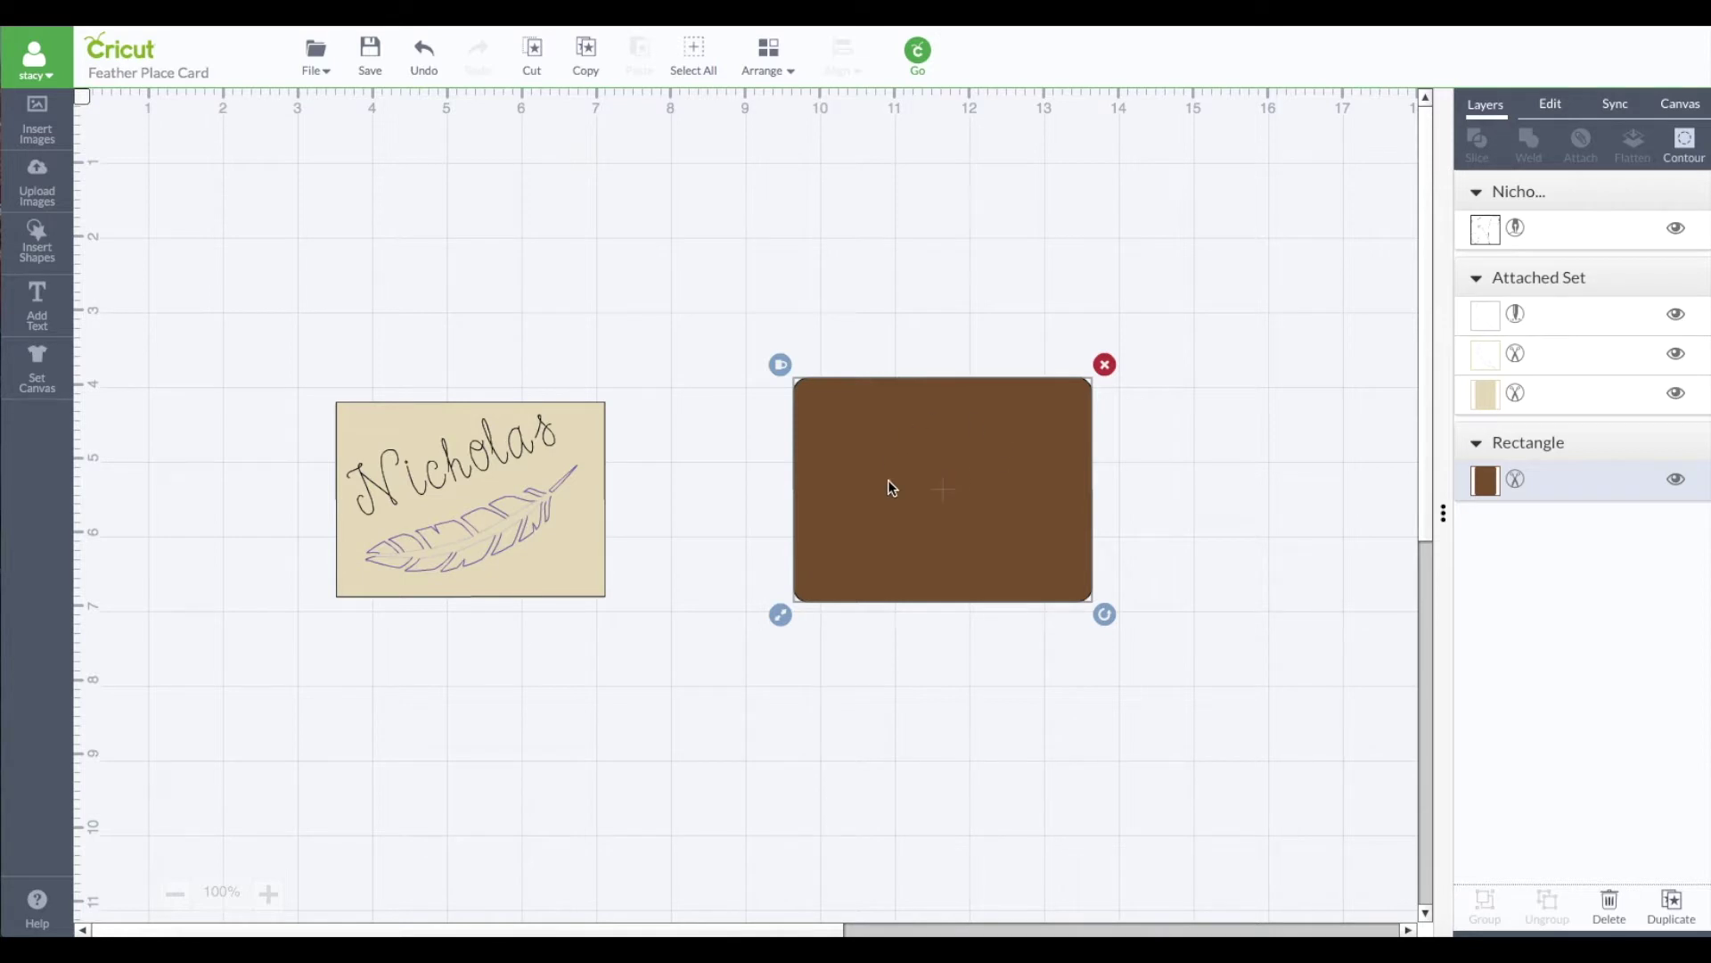
- Duplicate the brown rectangle and place the copy above the original
left_click(585, 65)
left_click(642, 61)
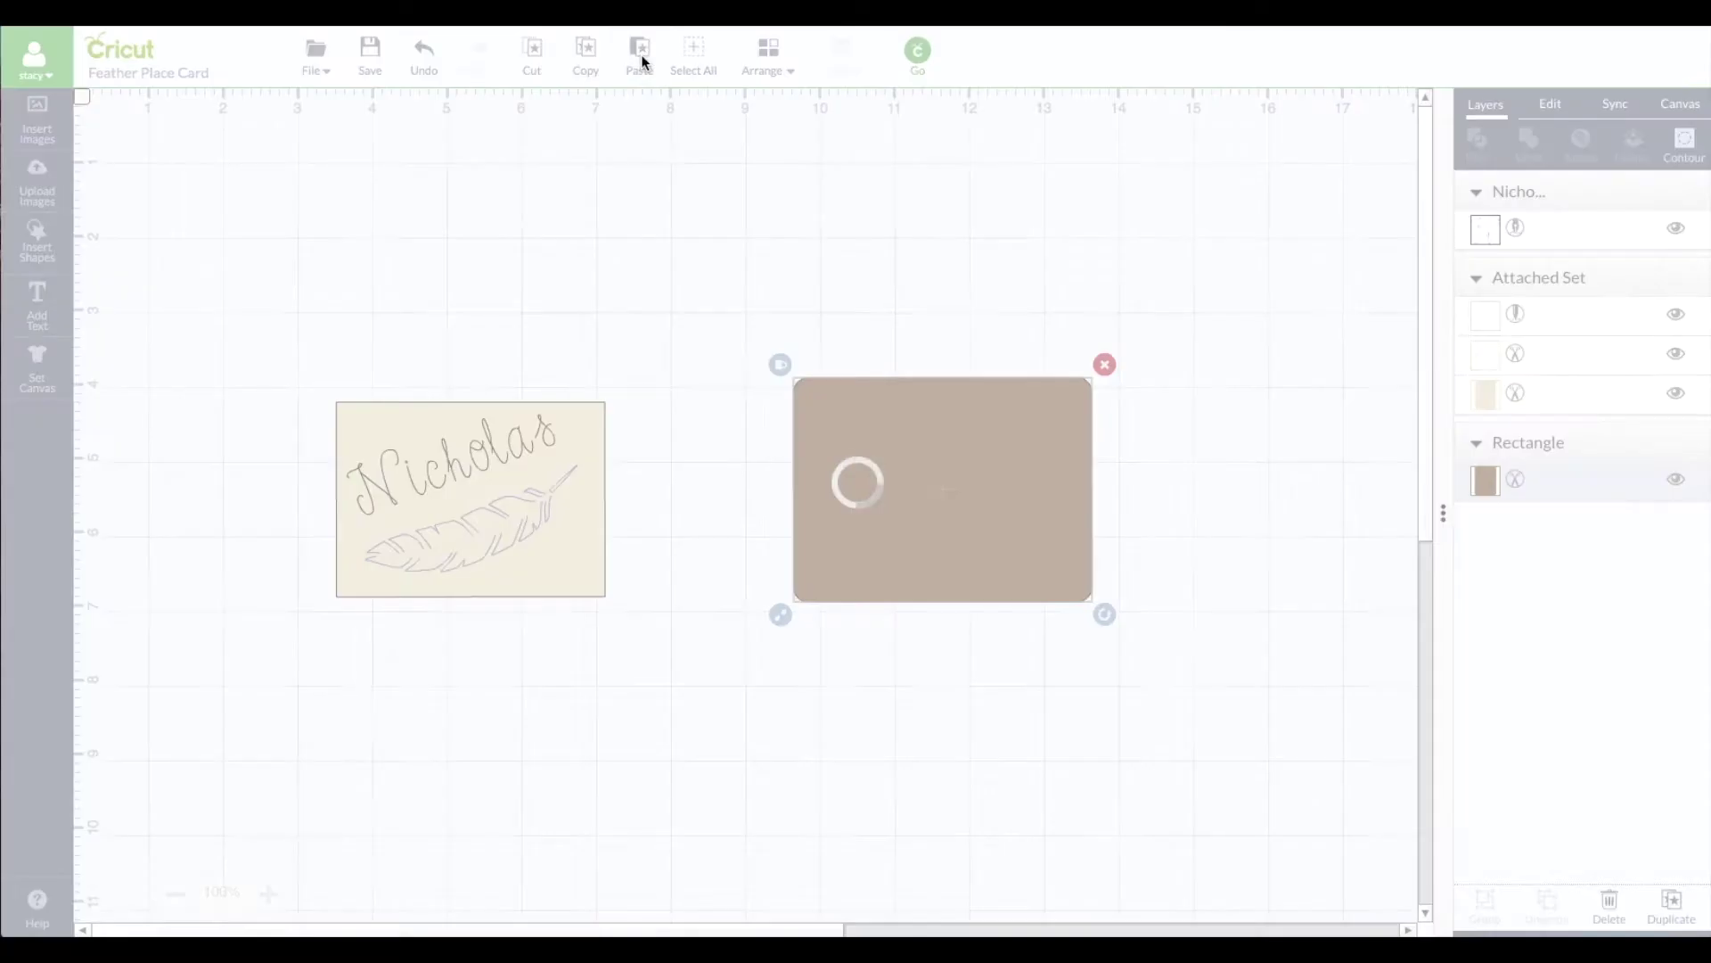
left_click_drag(911, 508, 850, 256)
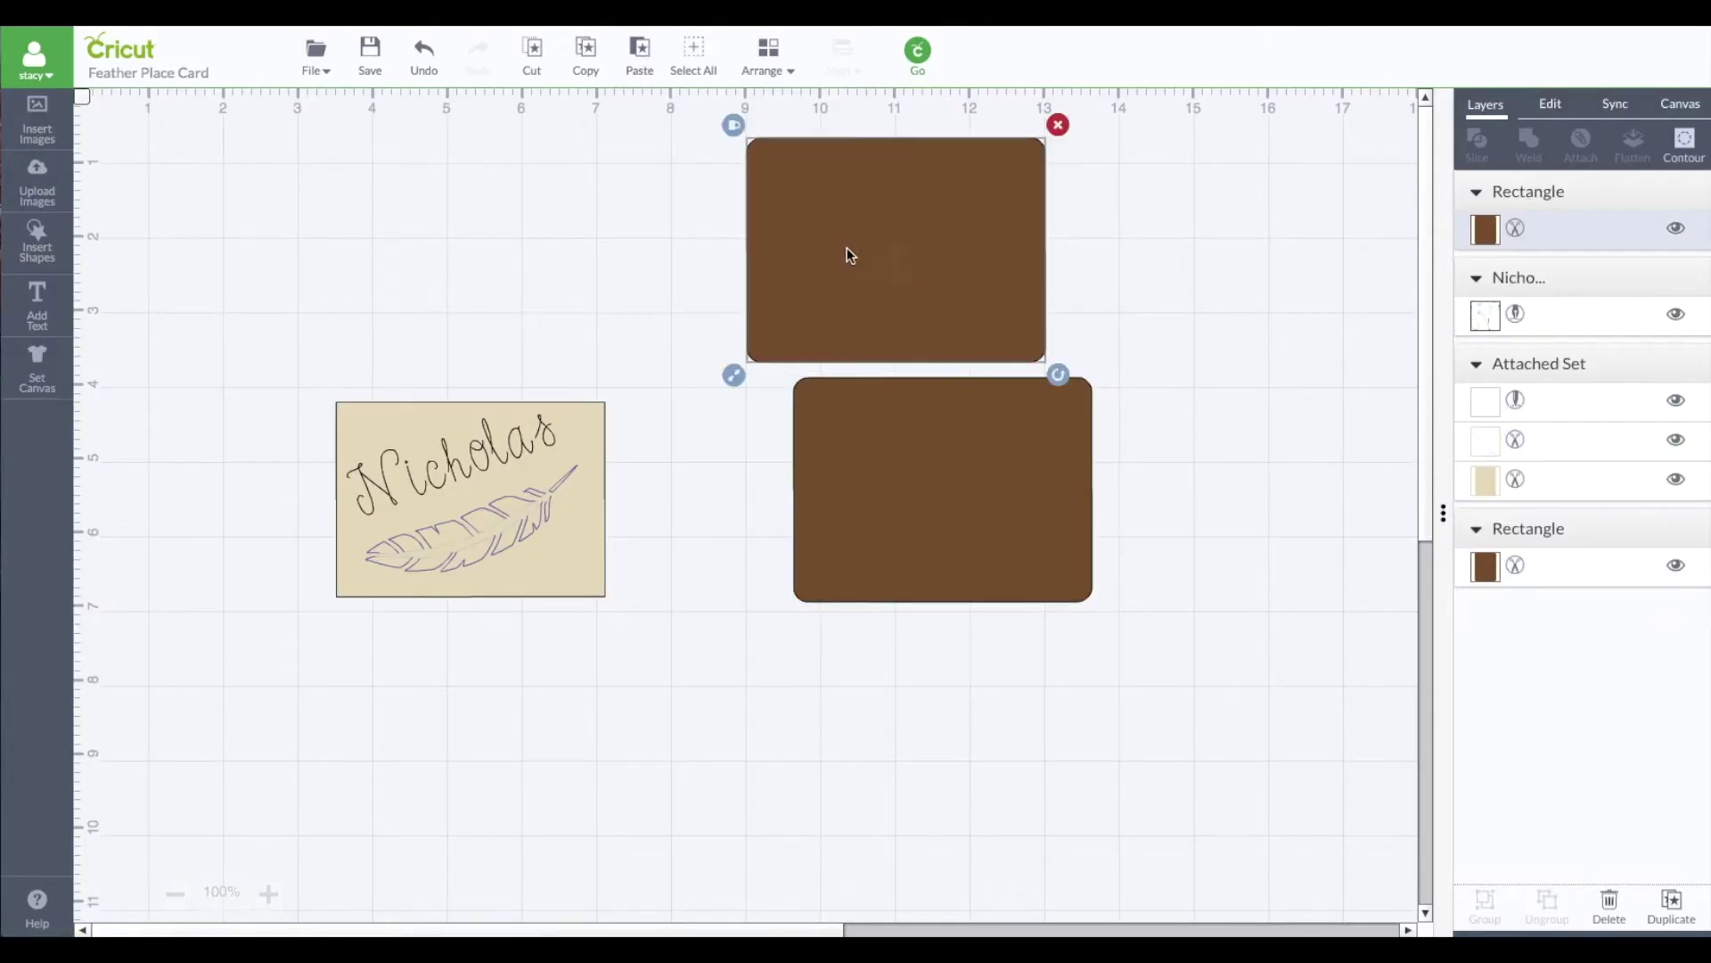
- Set the lower brown rectangle's X position to 13.01 in
left_click(1553, 107)
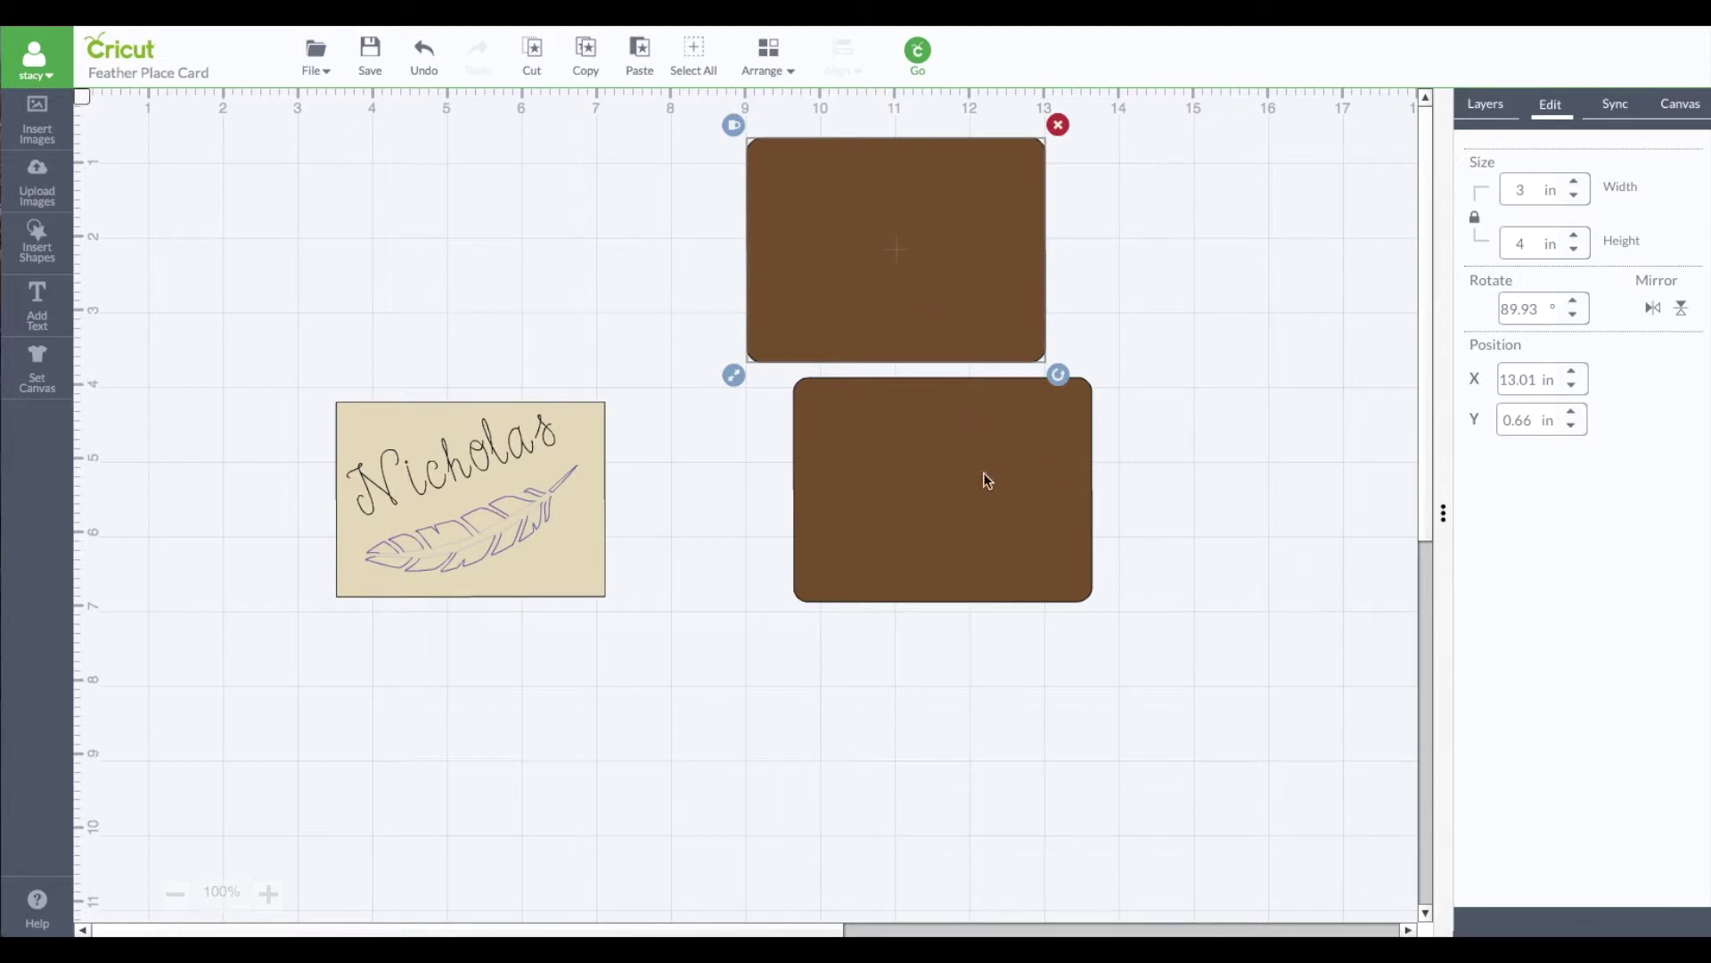
left_click(955, 490)
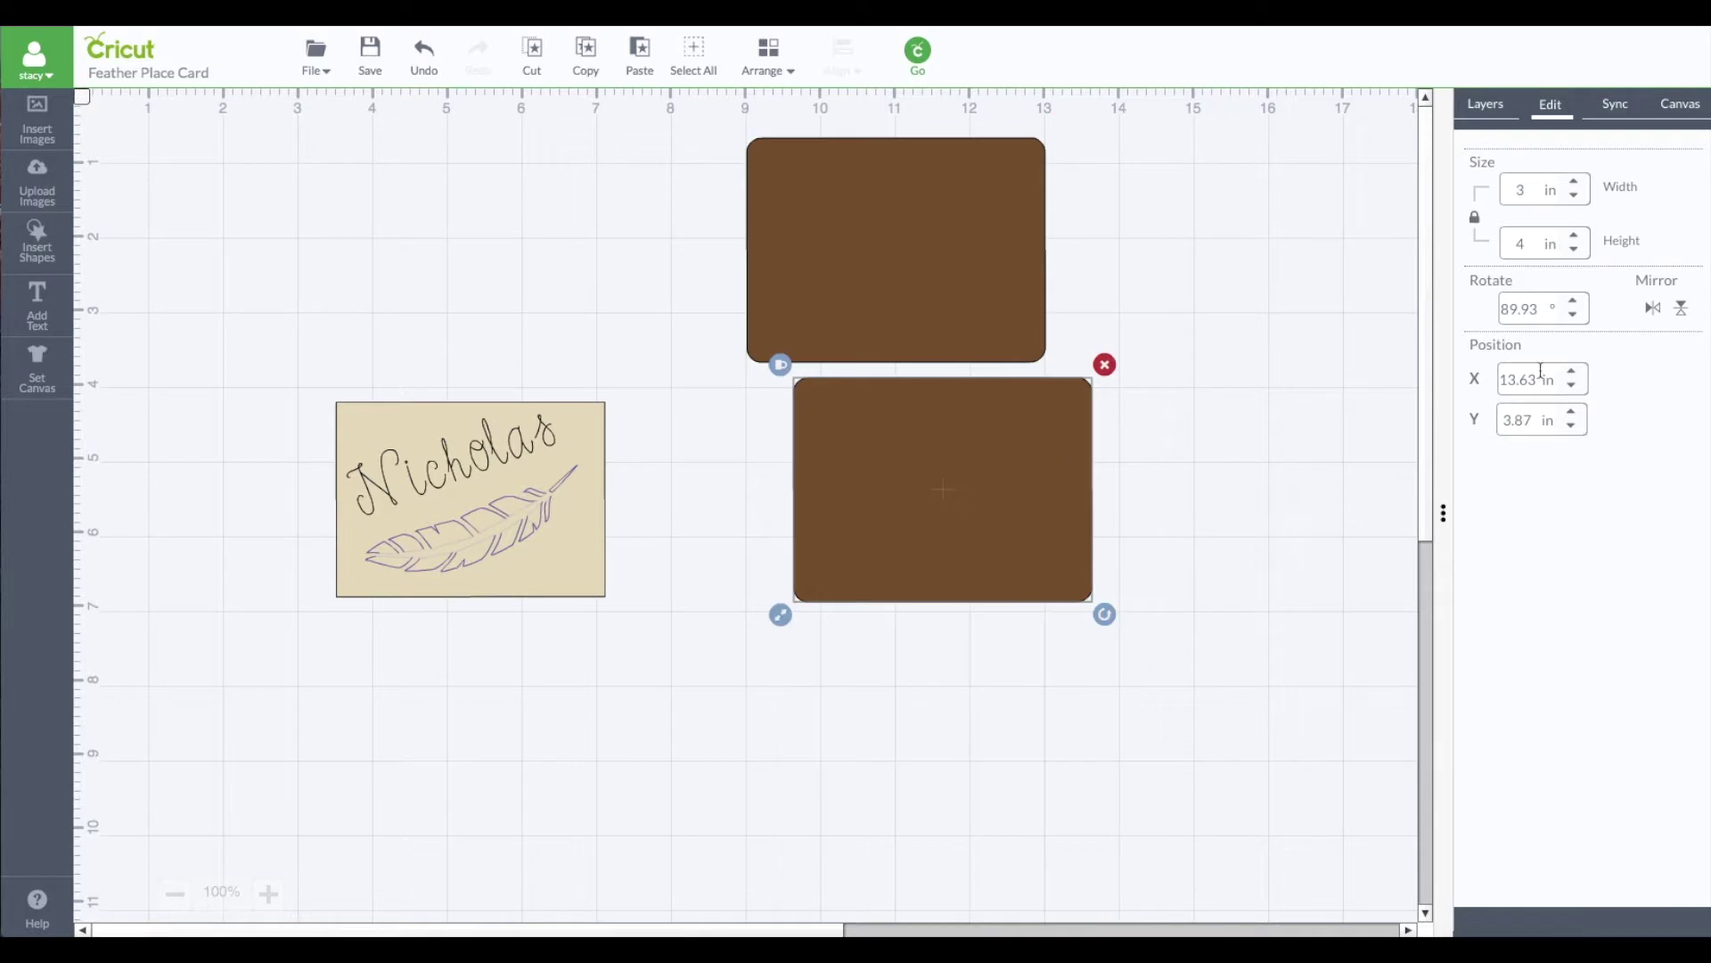
double_click(1537, 379)
type("13.")
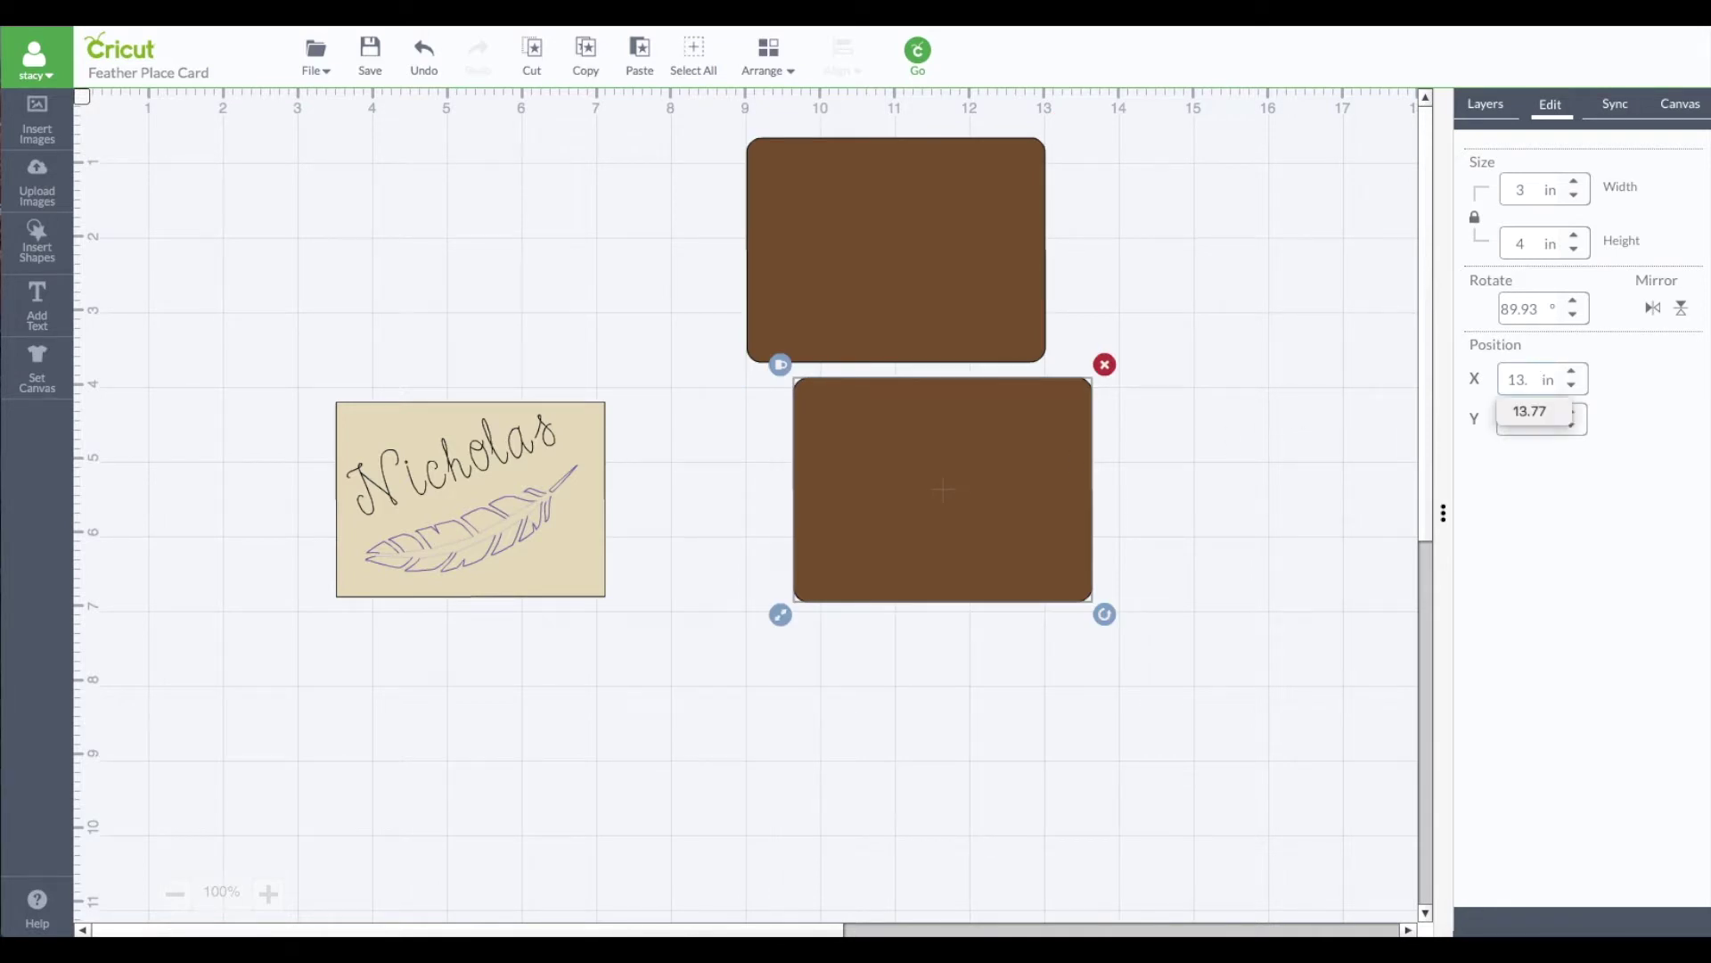
type("01")
key("Return")
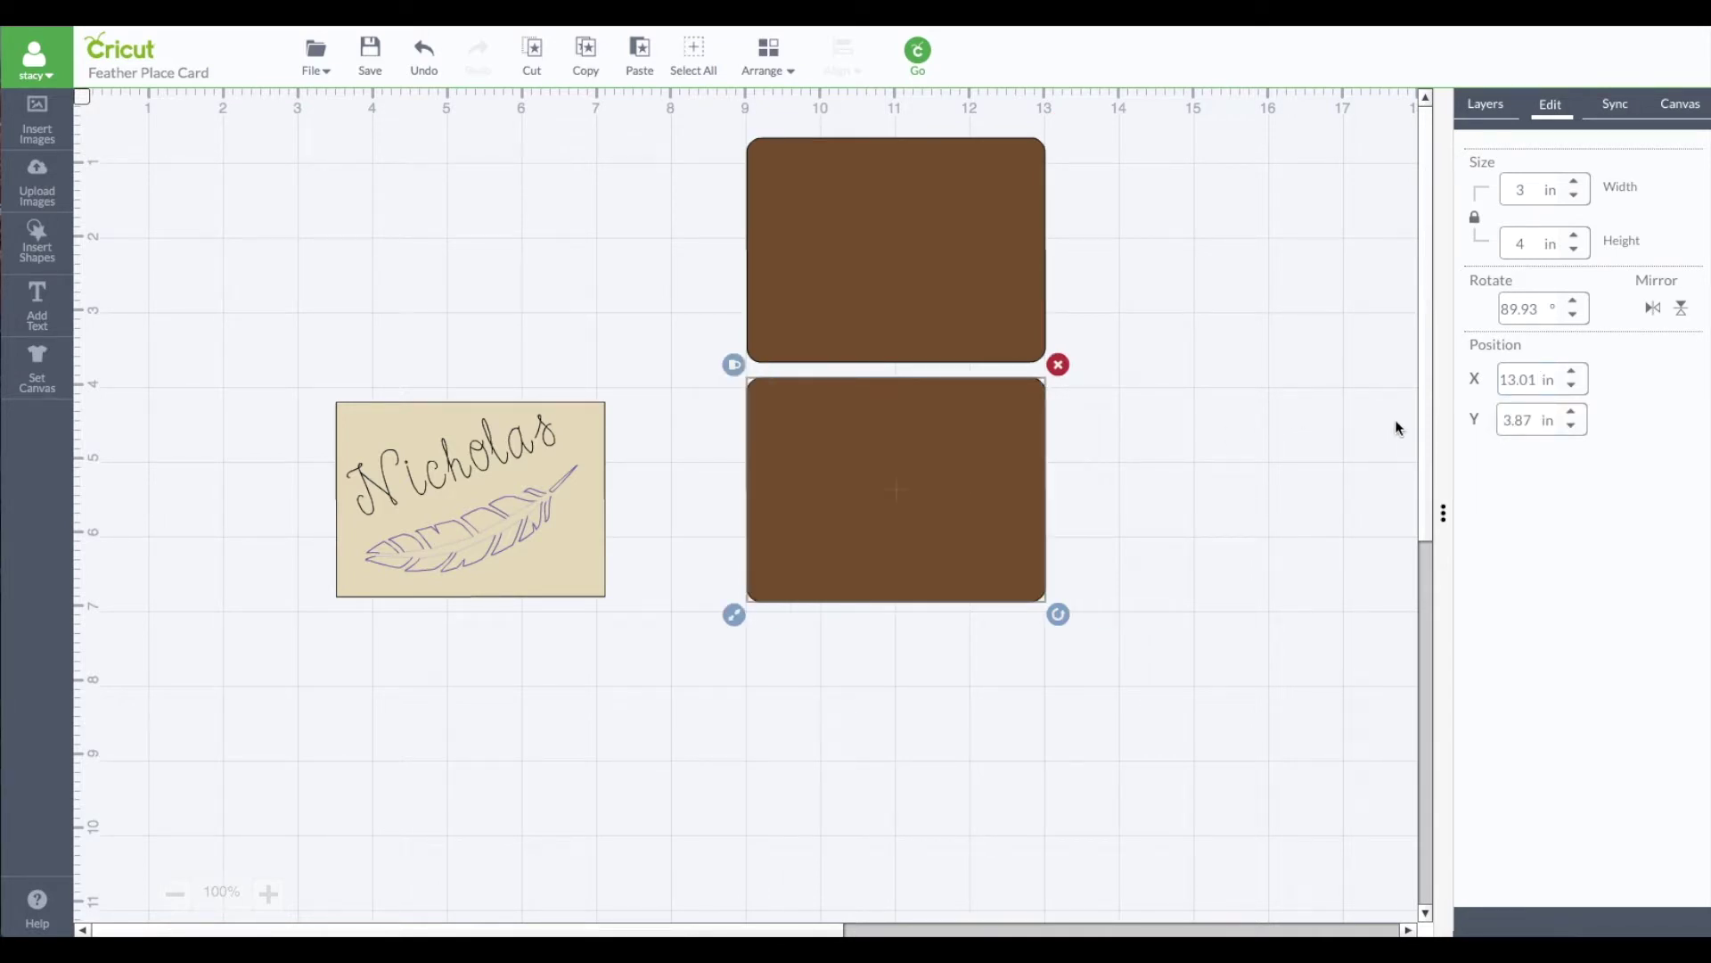
- Nudge the lower brown rectangle up until it meets the upper one
left_click(853, 679)
left_click(921, 554)
left_click_drag(922, 555, 922, 550)
key("Up")
key("Up")
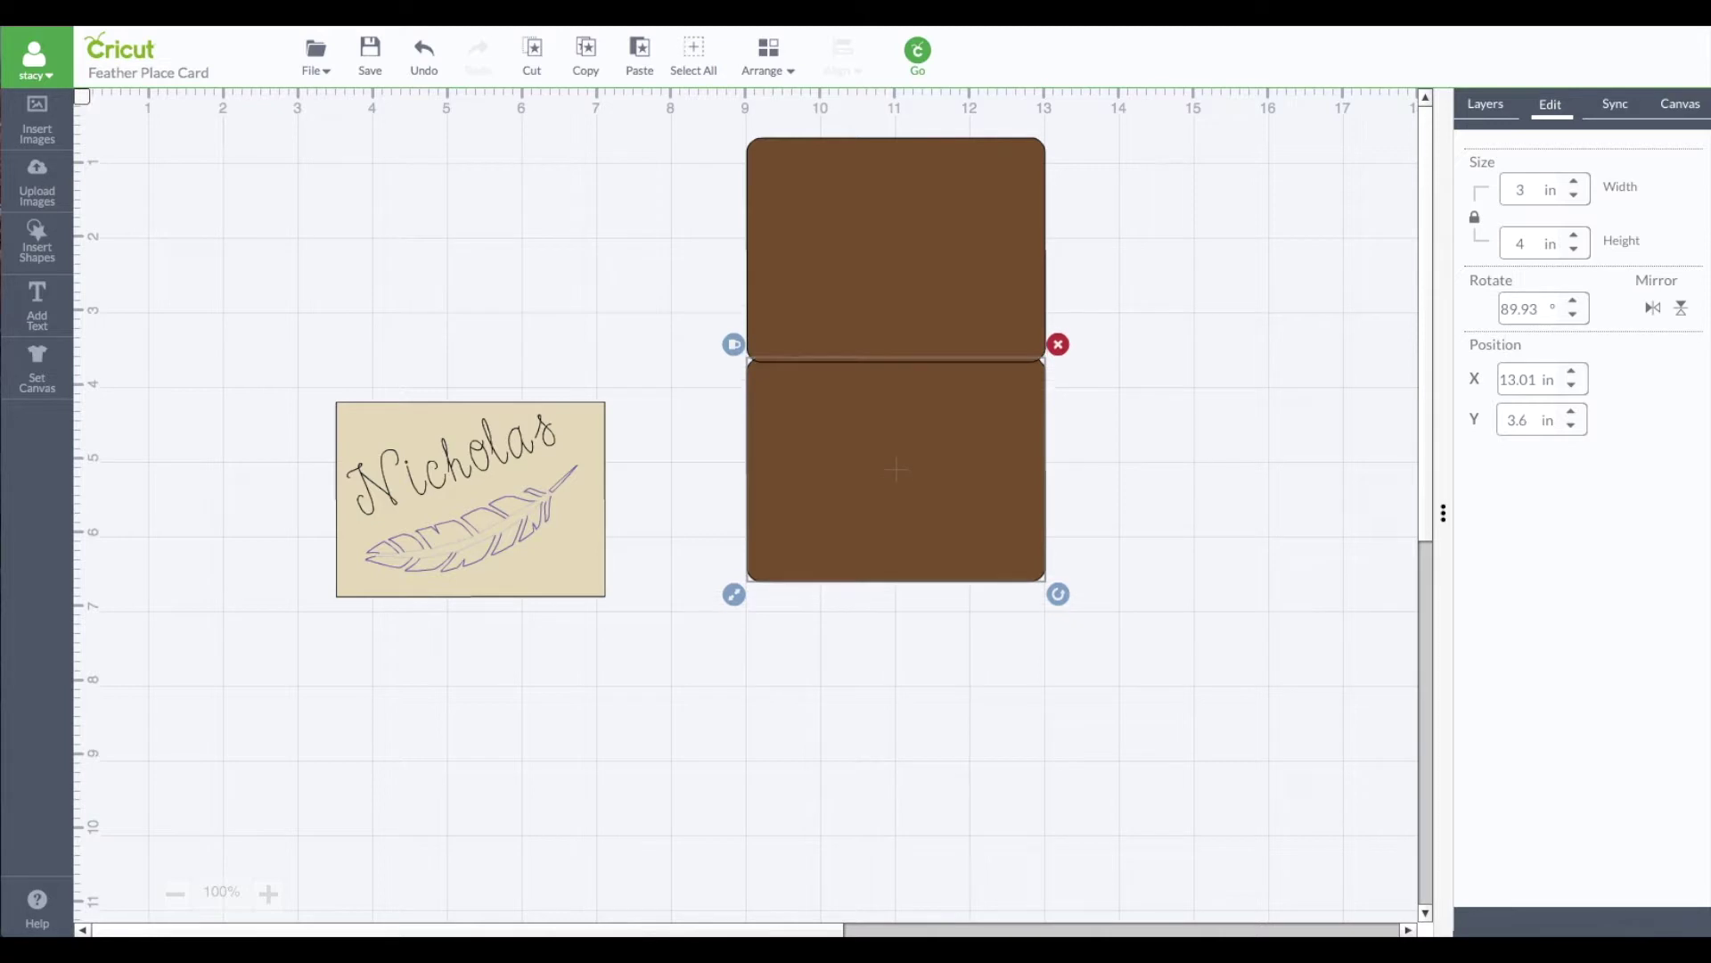
- Weld both brown rectangles into one card base and move it to the right
left_click(644, 424)
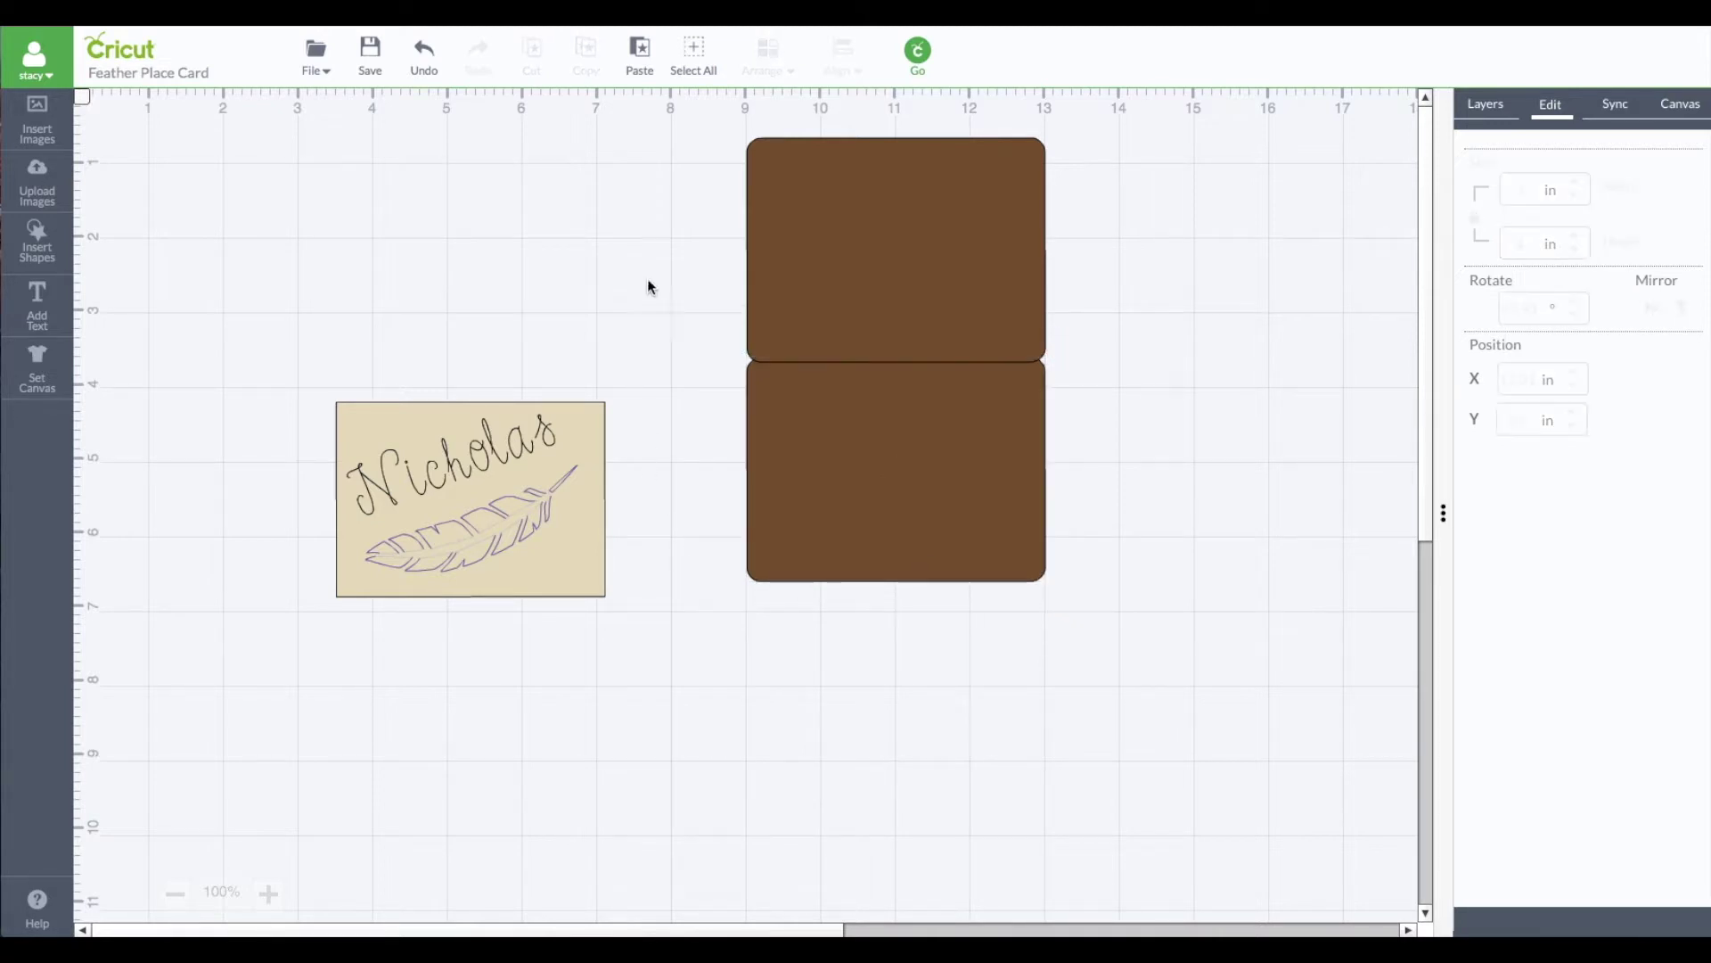
left_click_drag(689, 158, 1107, 664)
left_click(1491, 113)
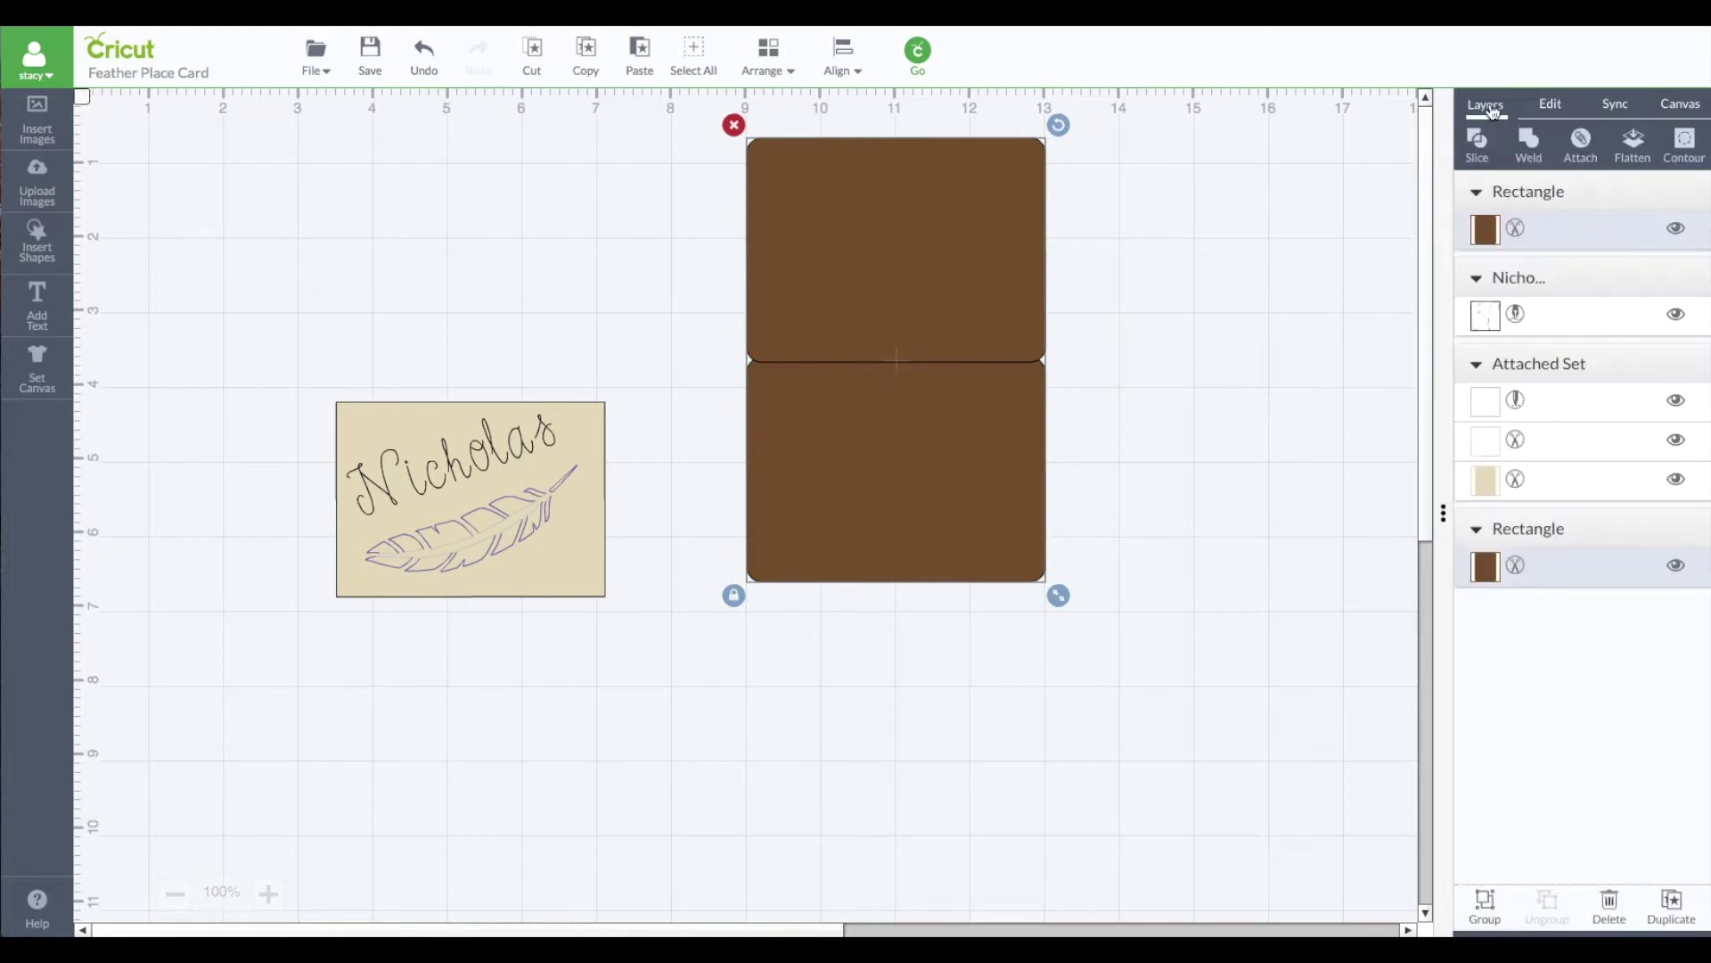
left_click(1530, 144)
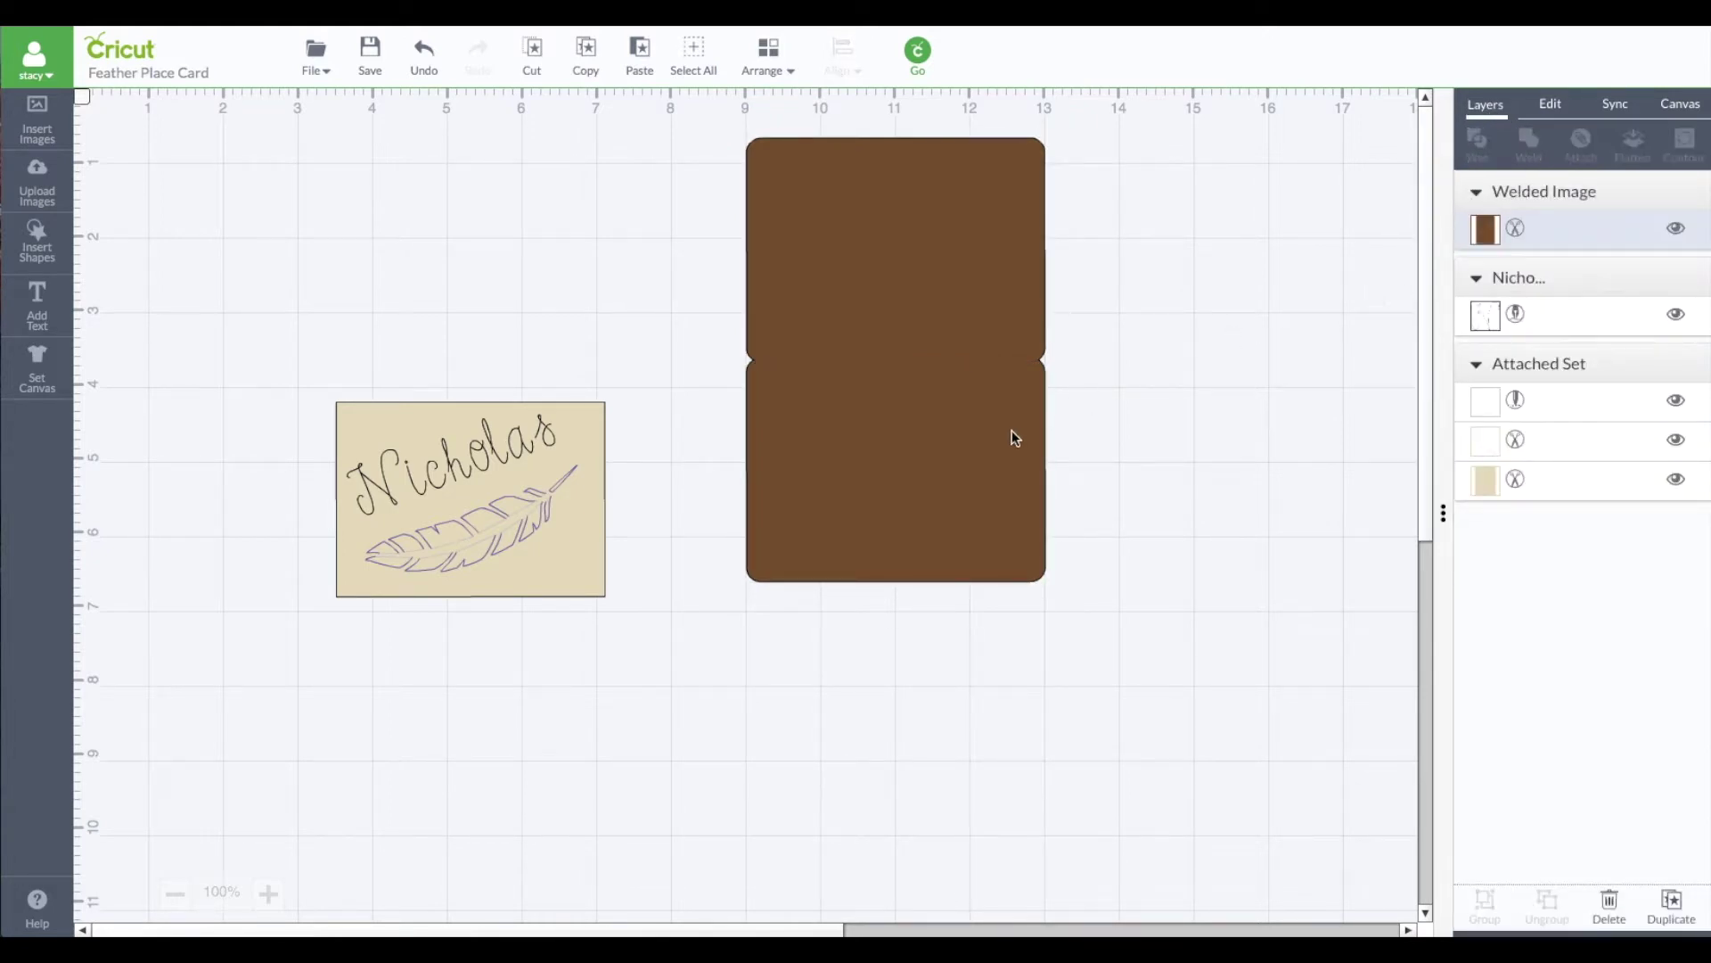
left_click_drag(981, 435, 1280, 443)
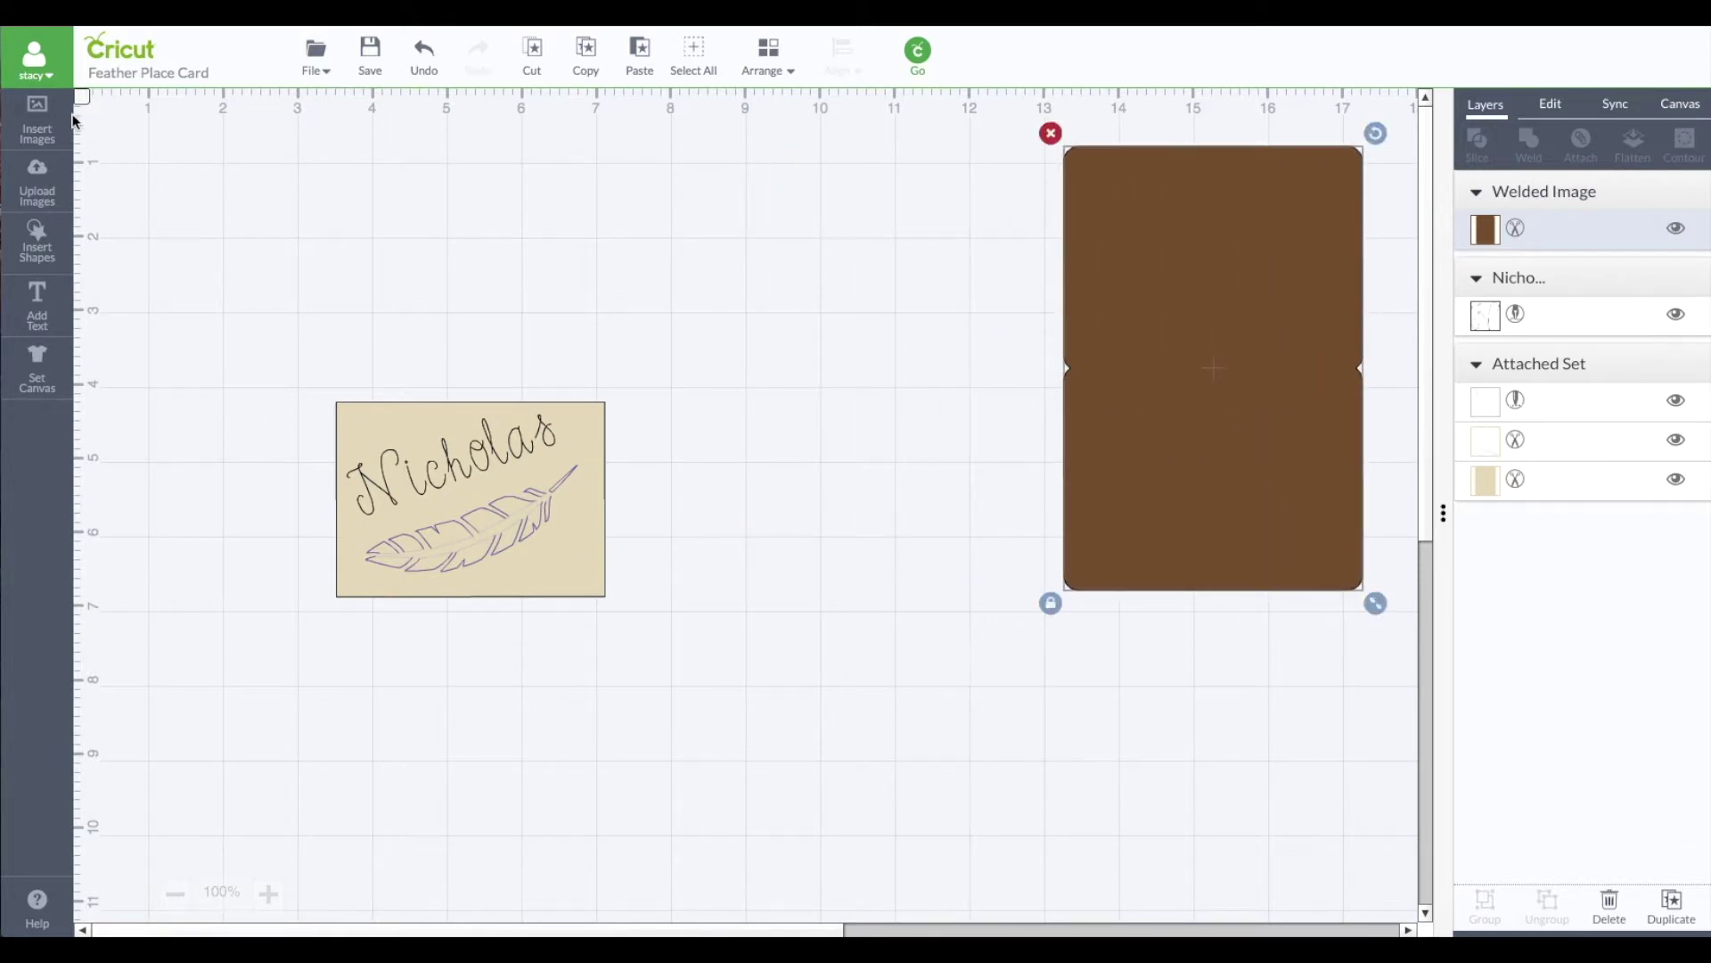
- Add a square shape beside the feather card
left_click(32, 246)
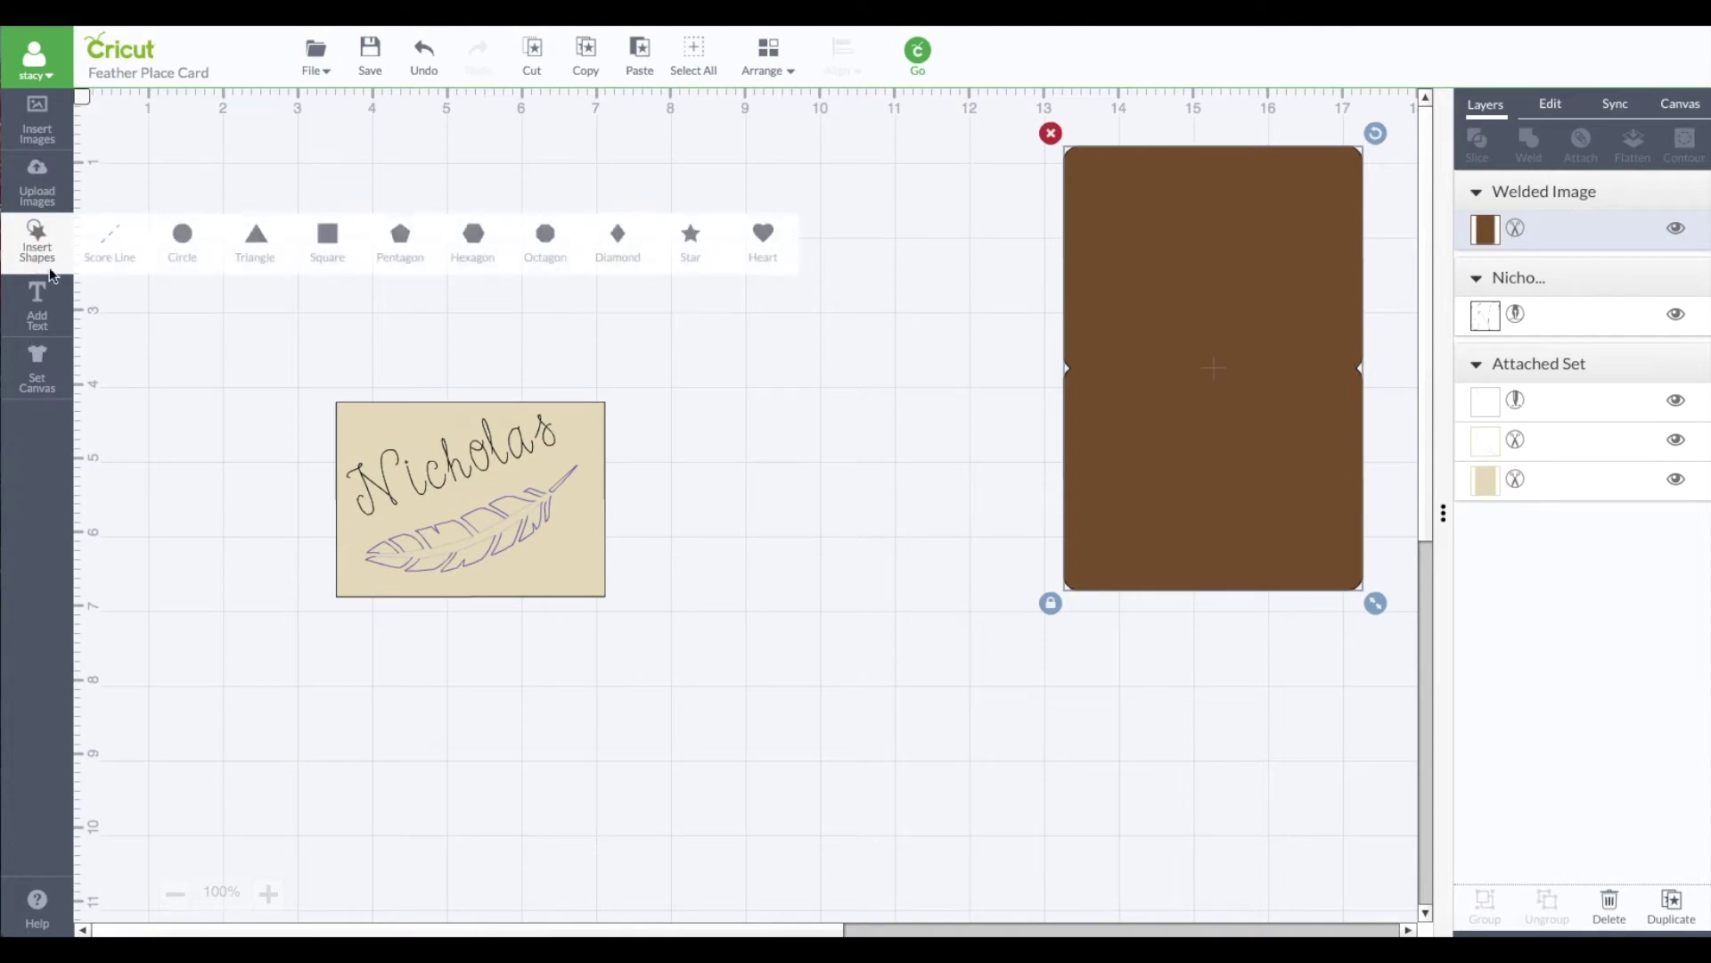
left_click(328, 237)
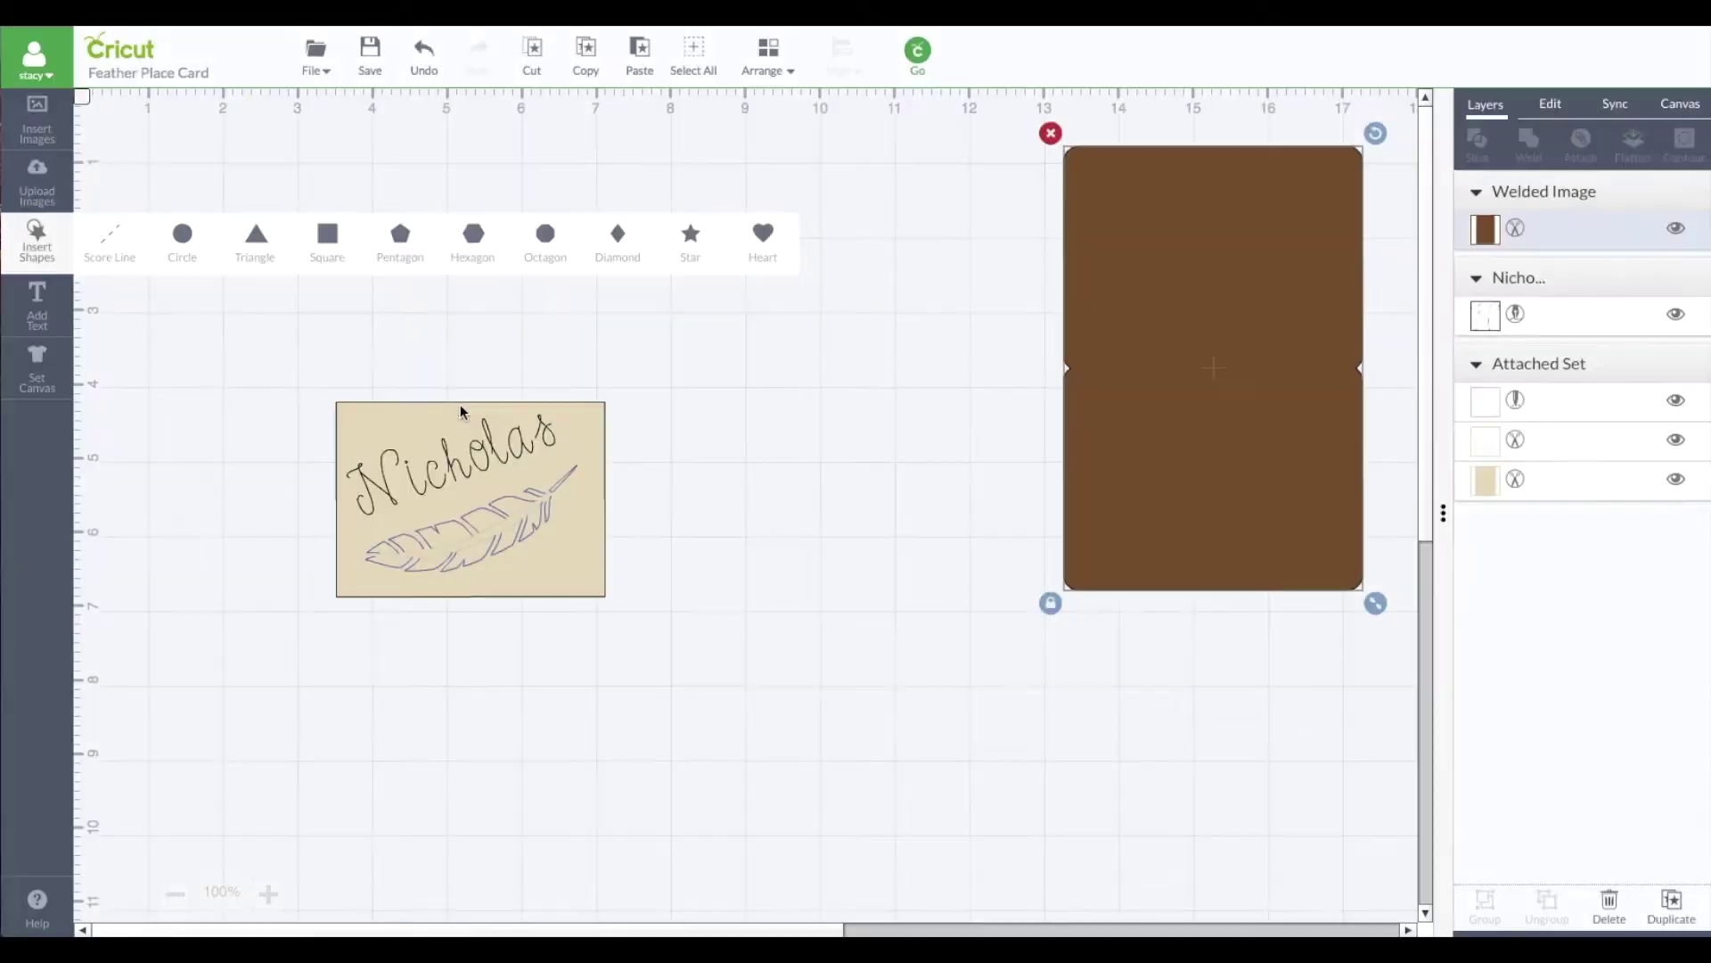
left_click_drag(570, 629, 787, 546)
- Unlock proportions and resize the square to 3.61 in wide by 2.74 in high
left_click(567, 590)
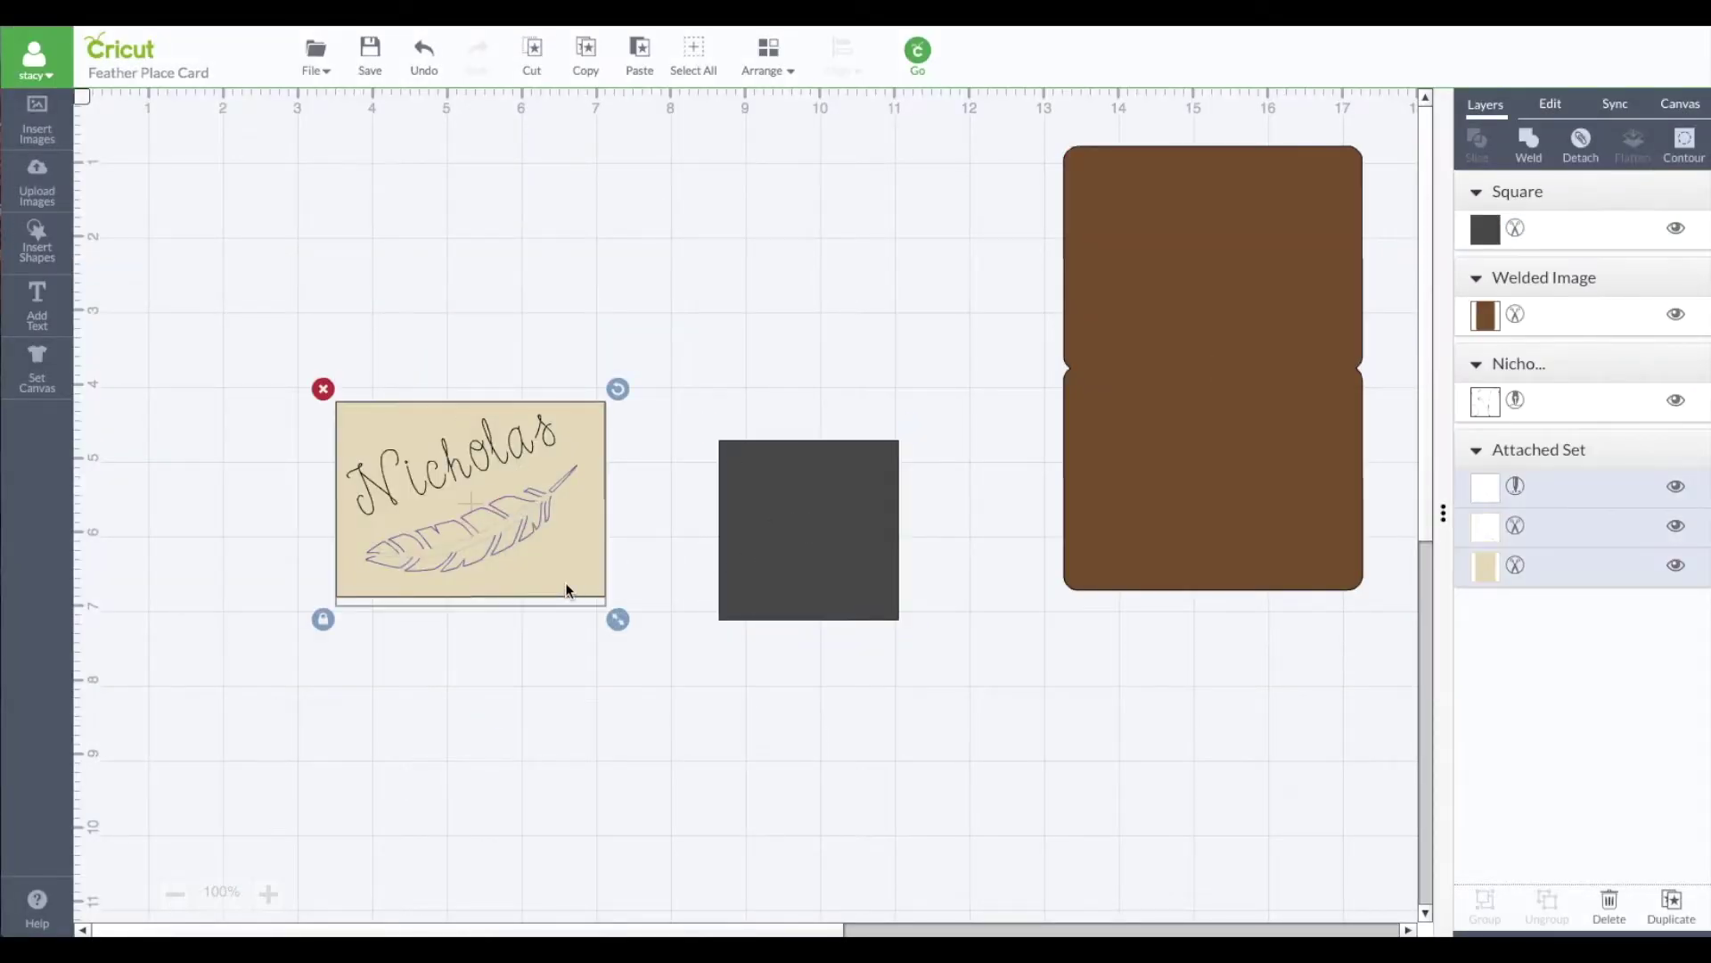
left_click(1556, 108)
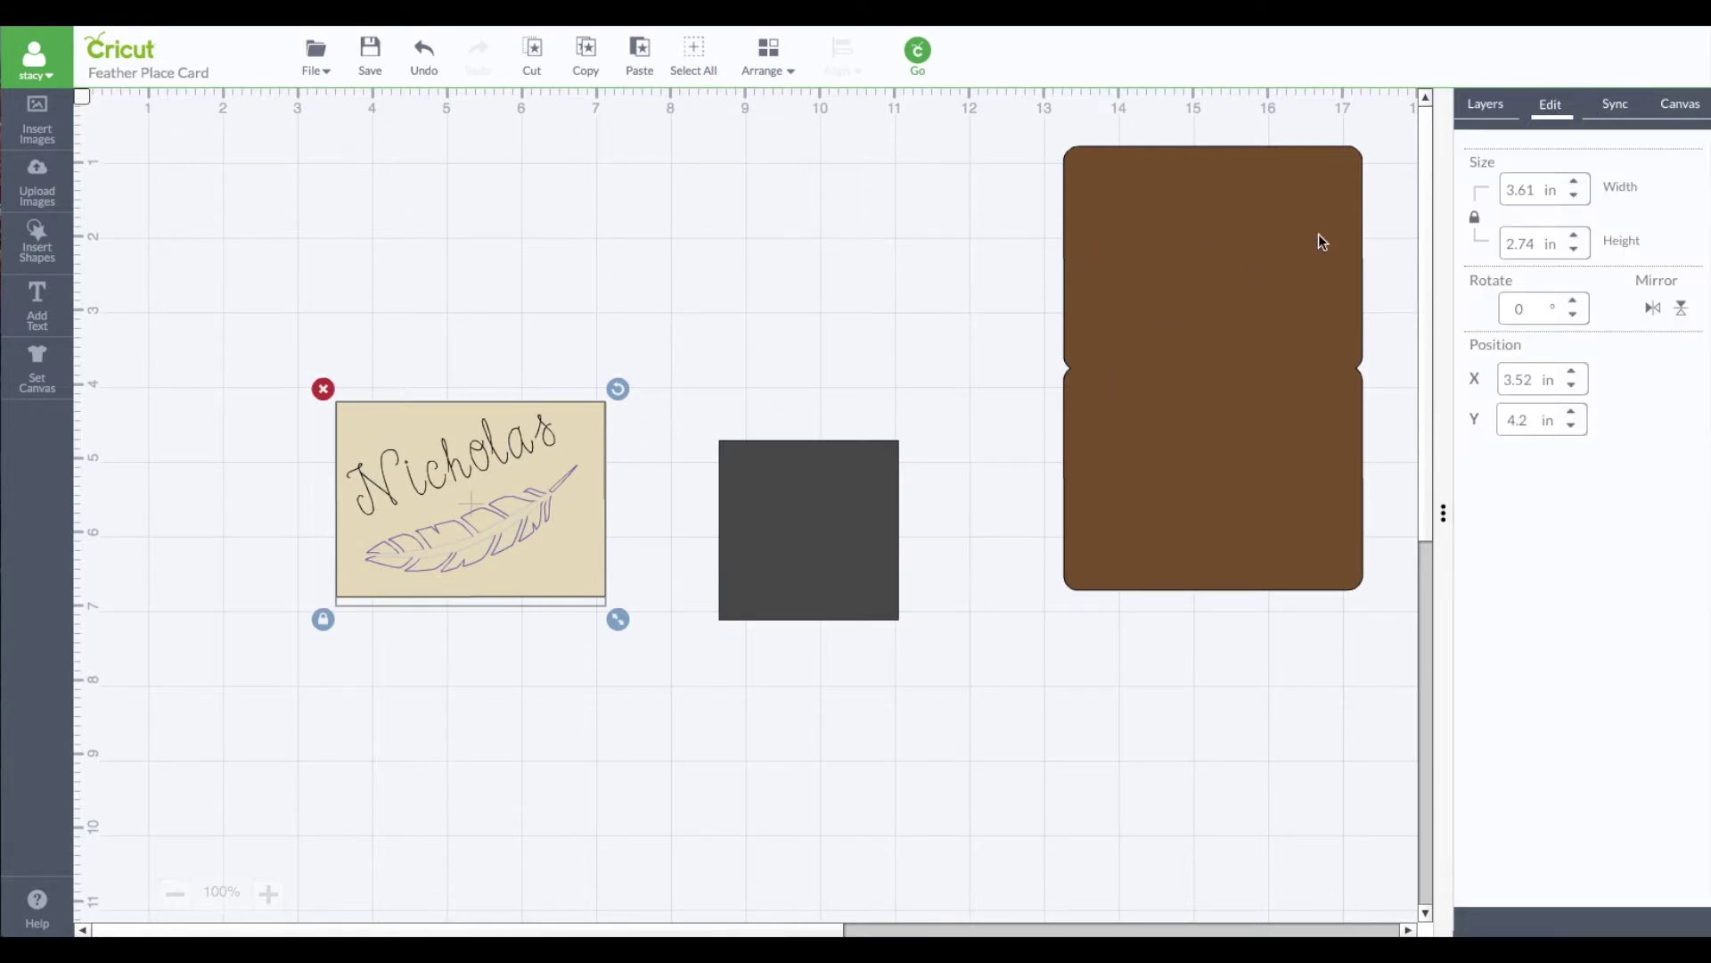
left_click(792, 493)
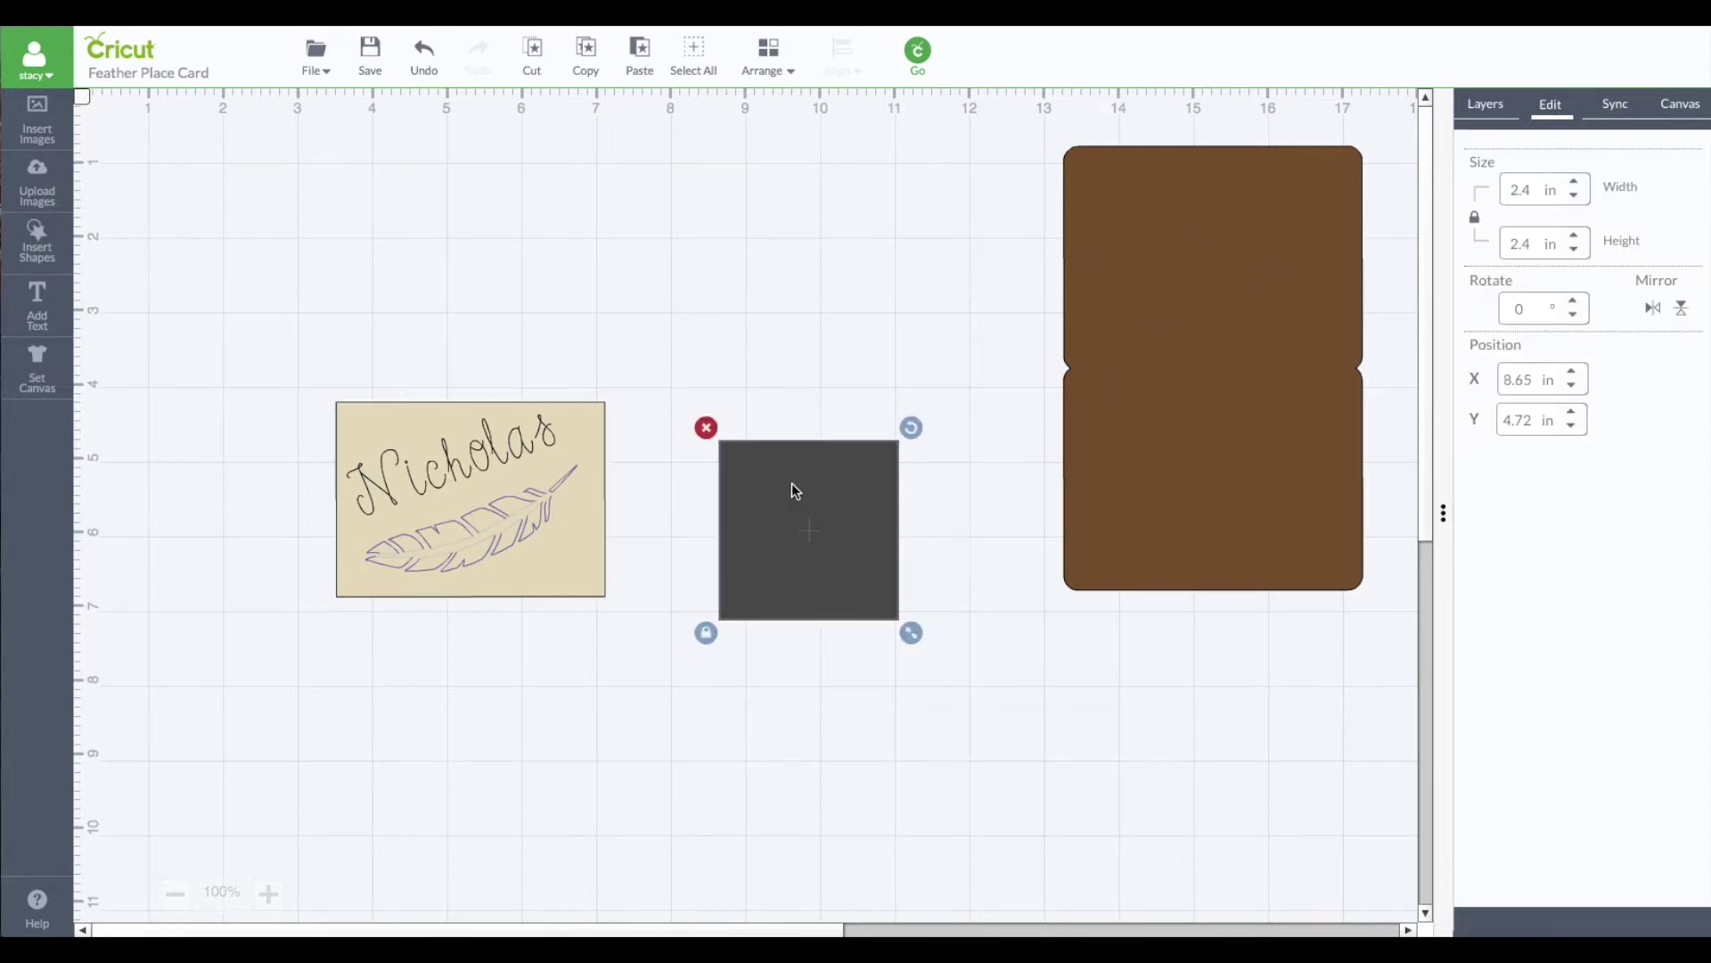
left_click(1477, 222)
left_click(1509, 191)
type("3.61")
key("Return")
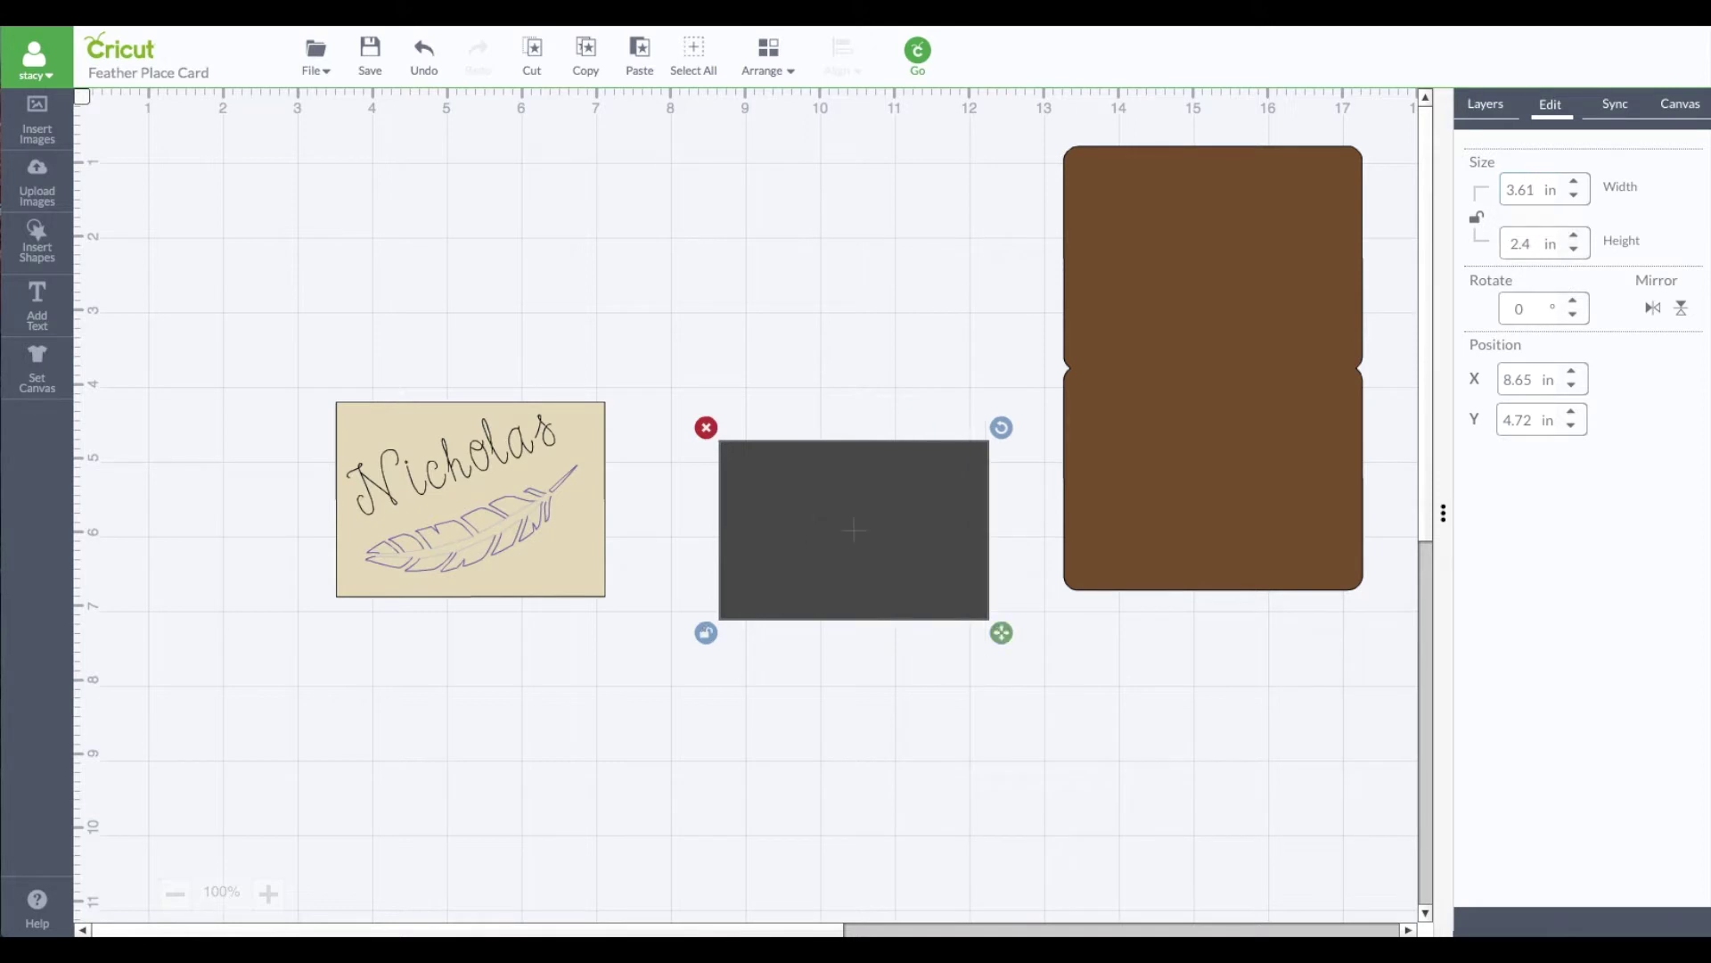
left_click(526, 569)
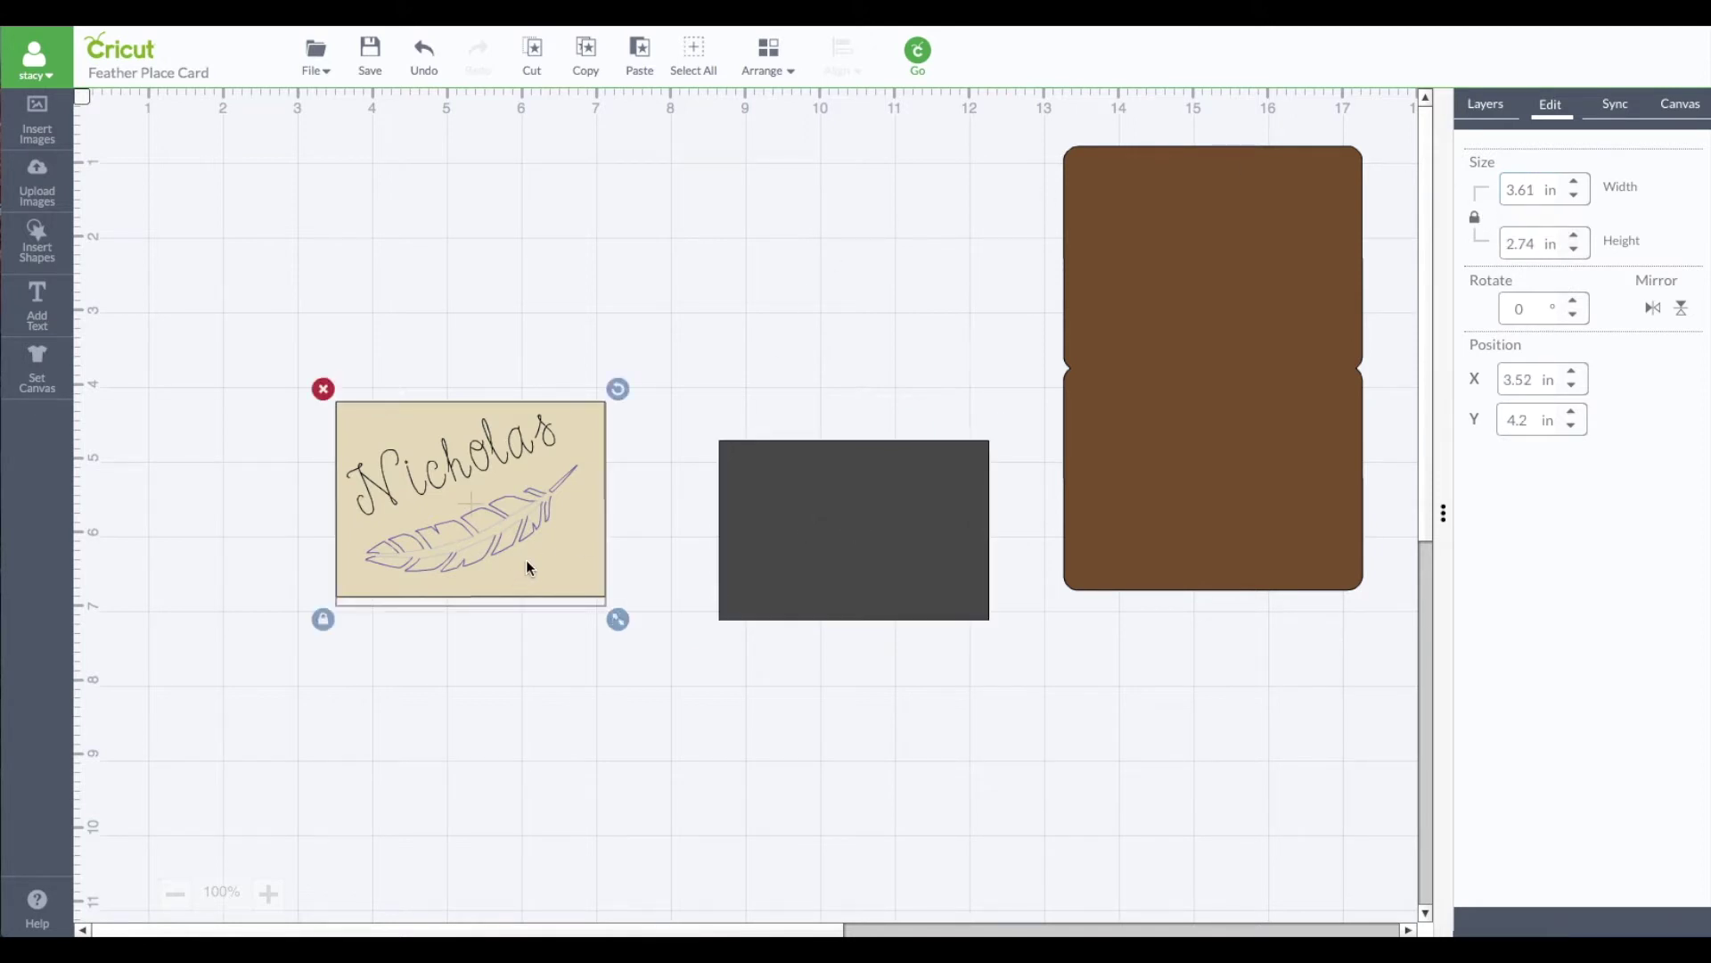
left_click(800, 562)
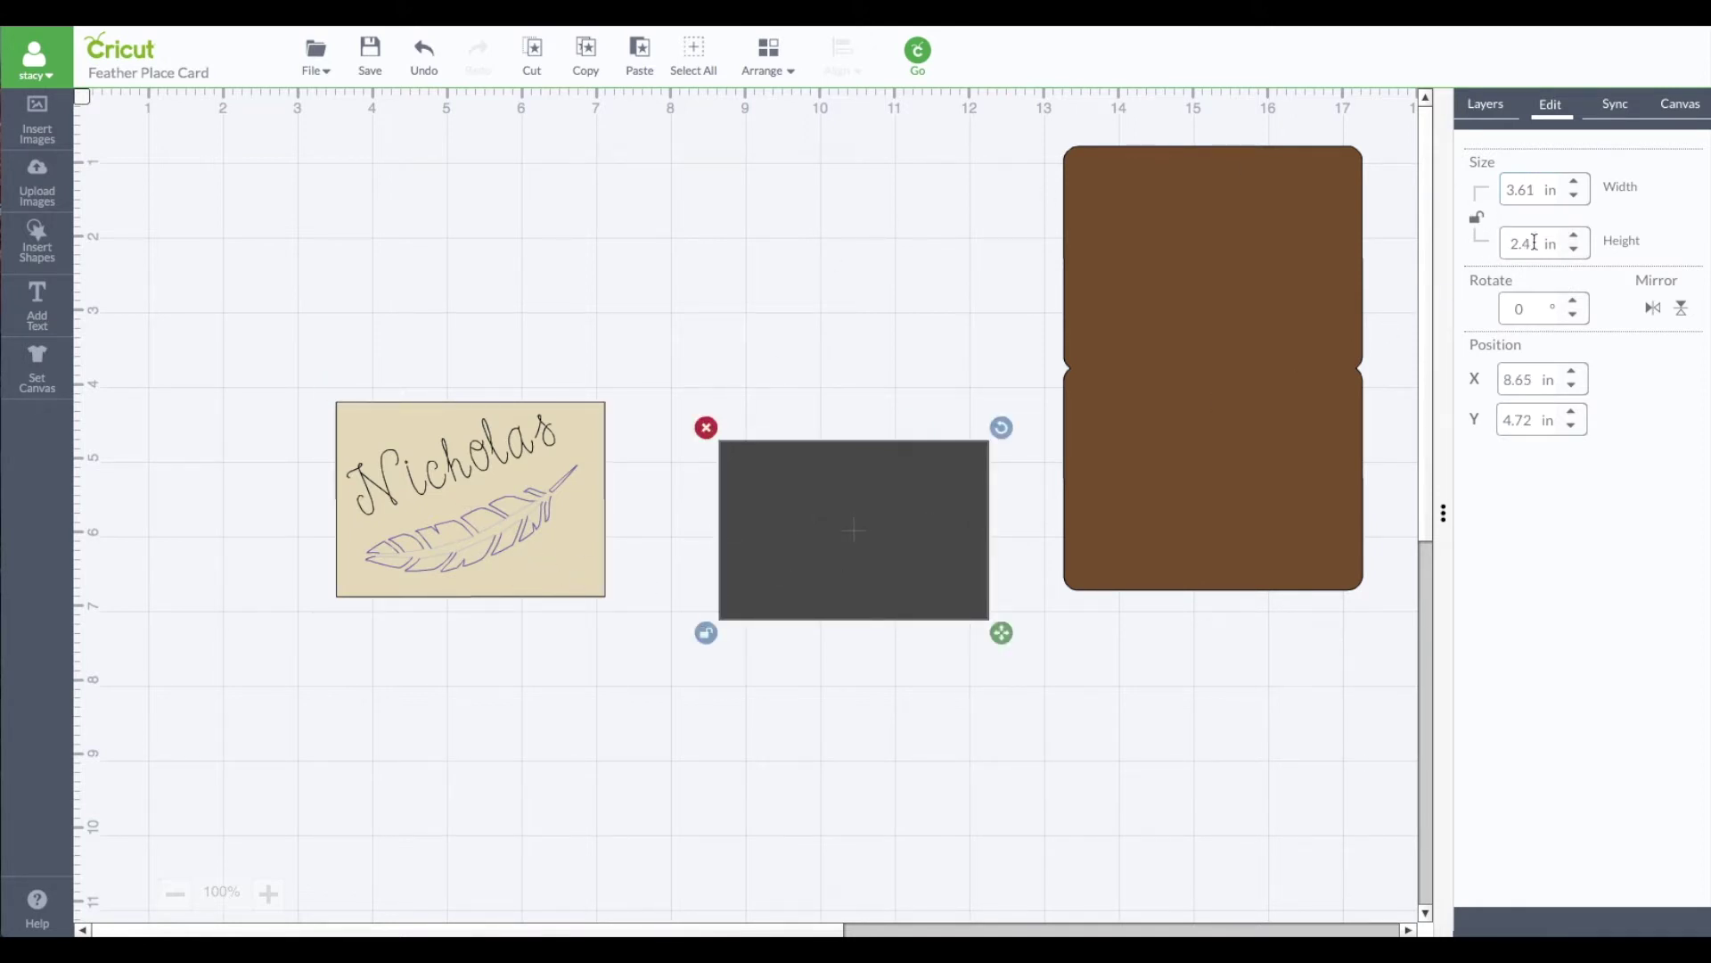
left_click_drag(1534, 242, 1490, 251)
type("2")
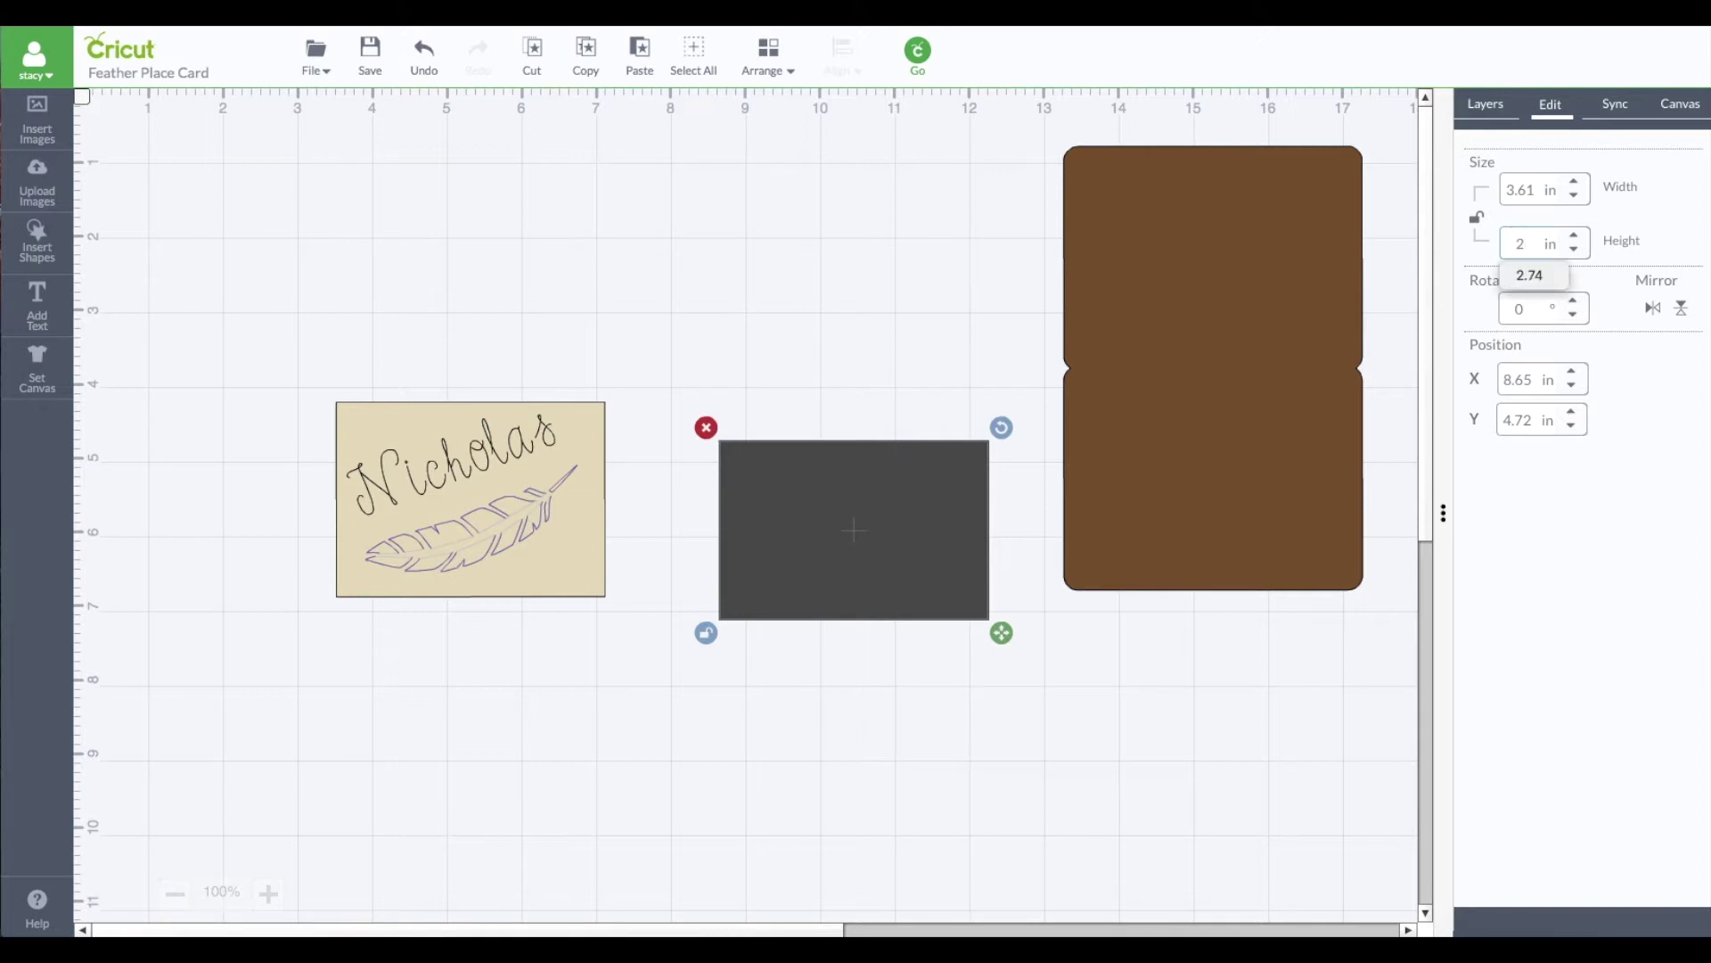
type(".74")
key("Return")
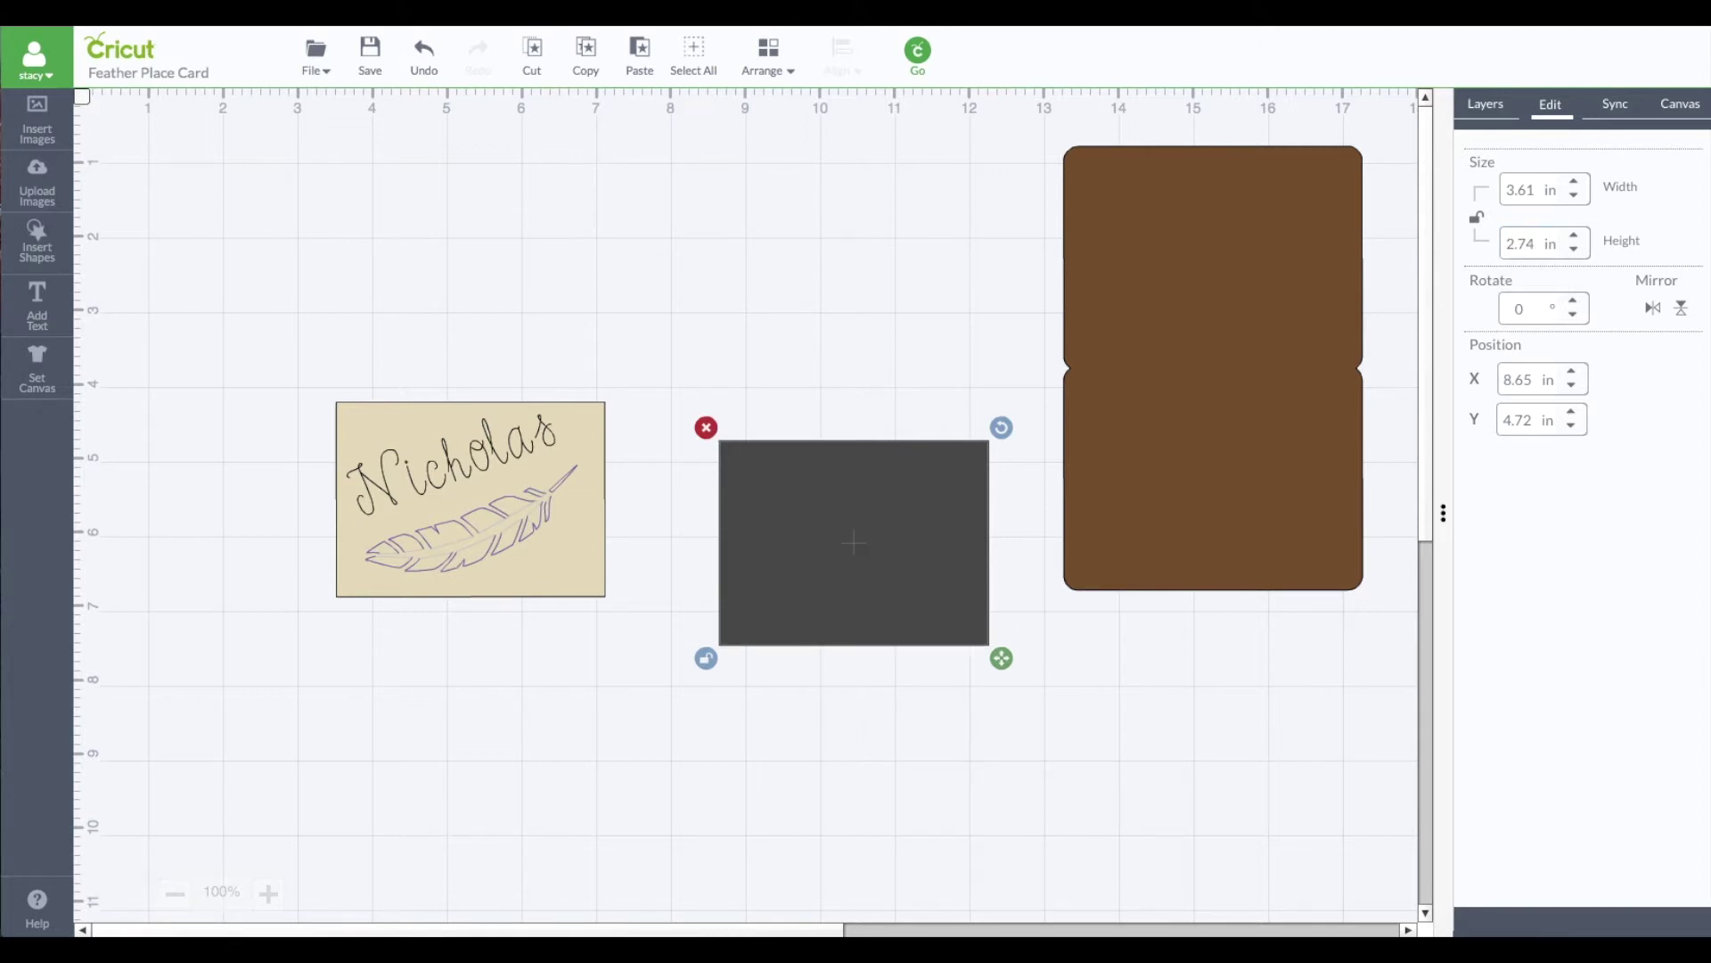
- Change the new rectangle's colour to Cream and nudge it slightly up and left
left_click(1486, 104)
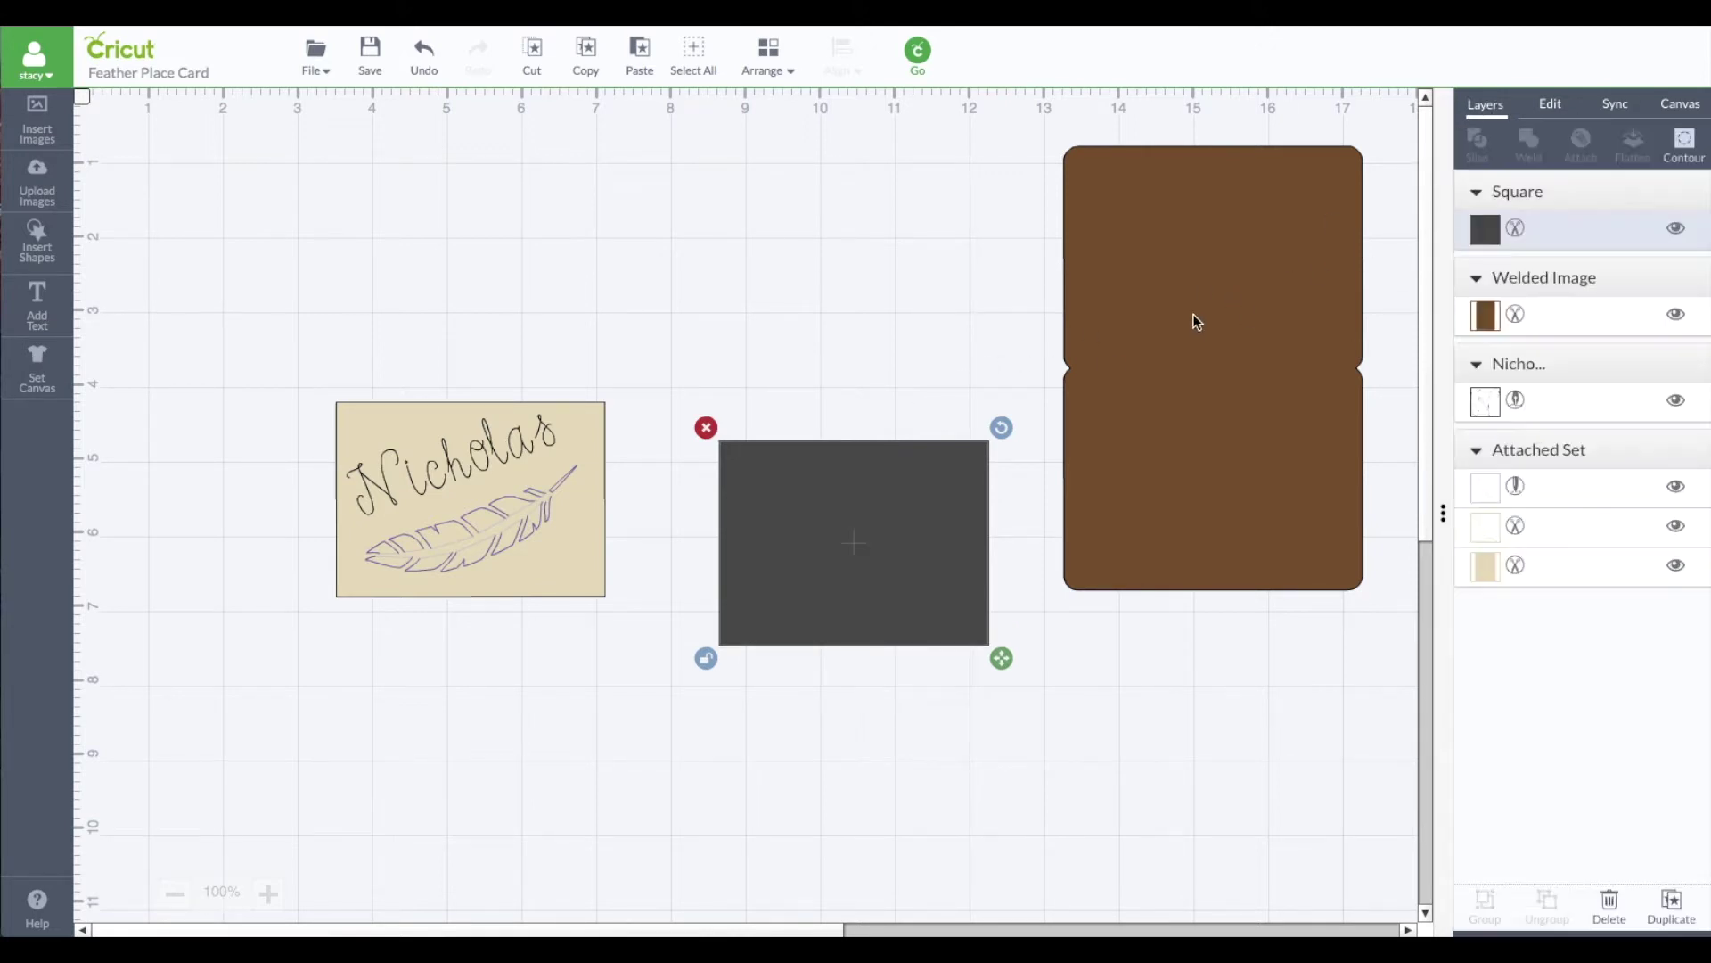
left_click(1487, 232)
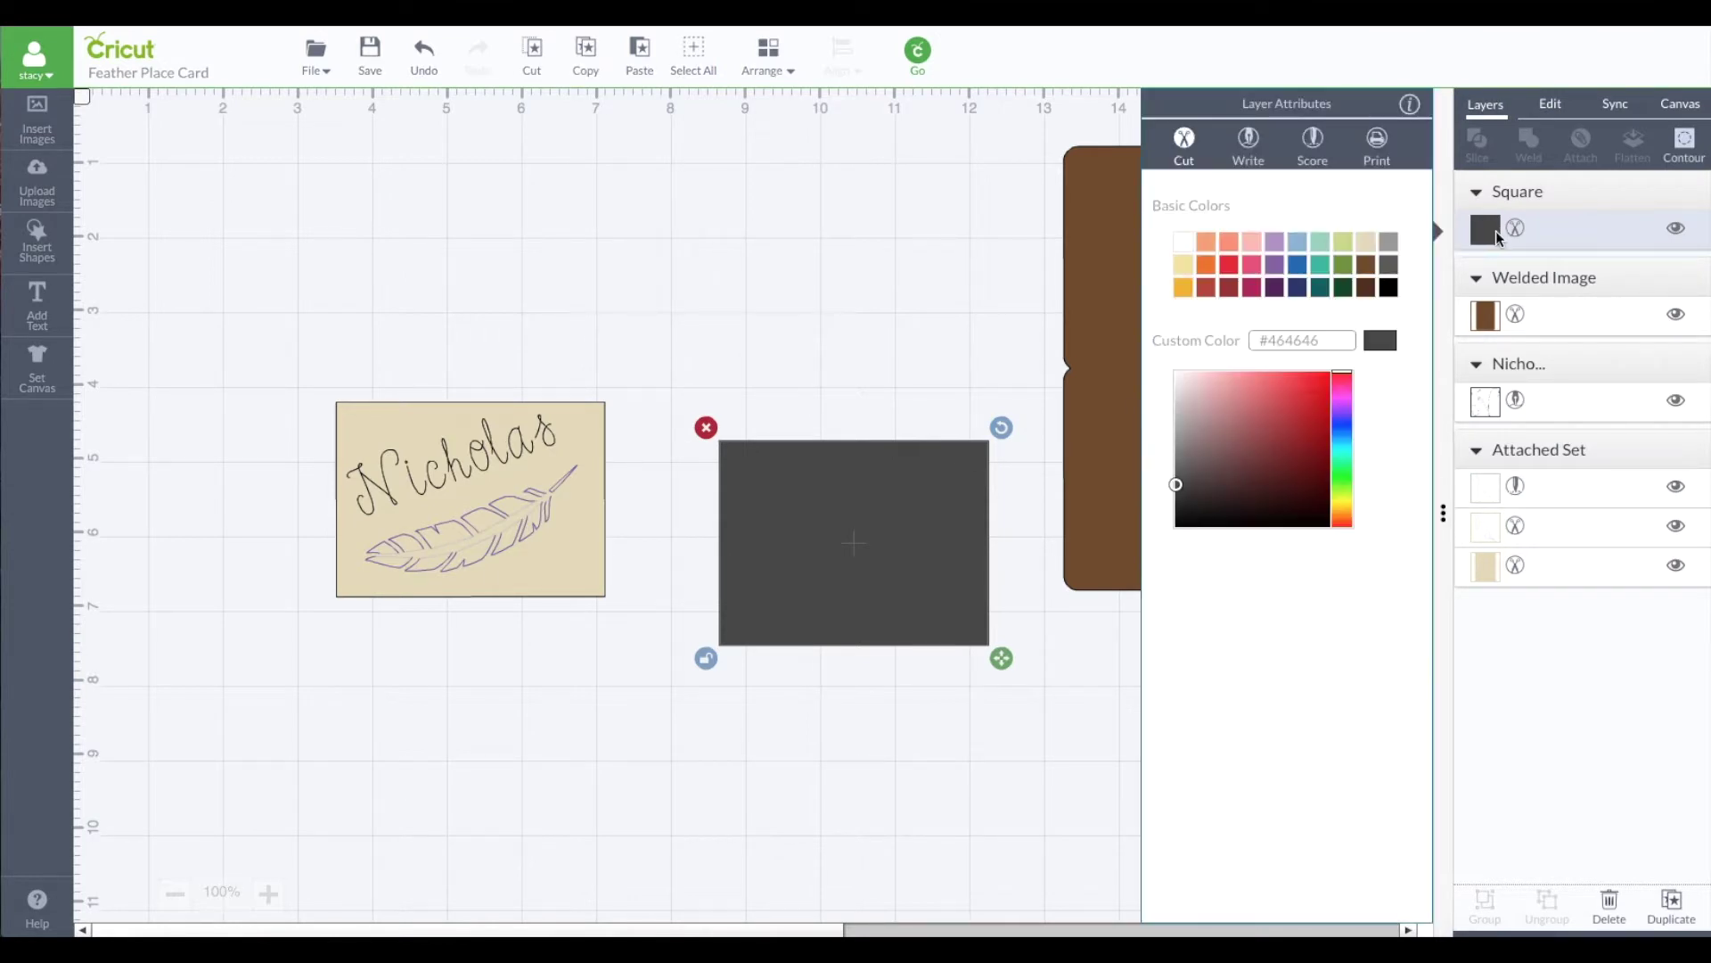
left_click(1366, 243)
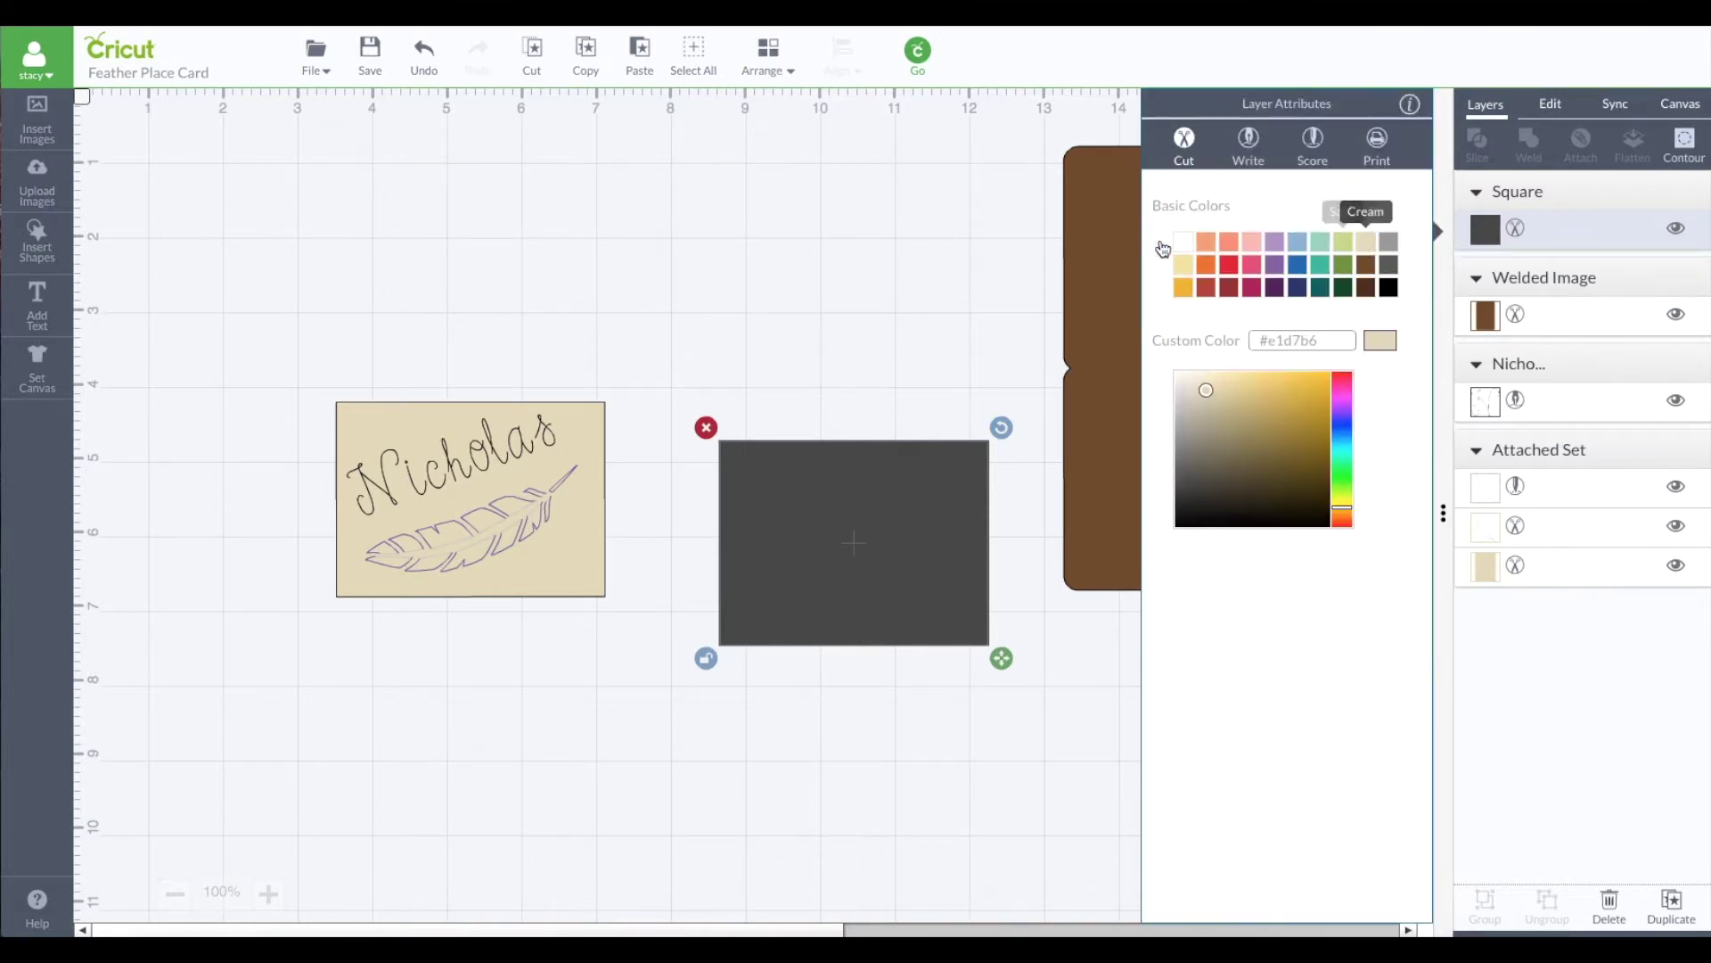
left_click(834, 274)
left_click_drag(865, 496, 832, 490)
left_click(654, 301)
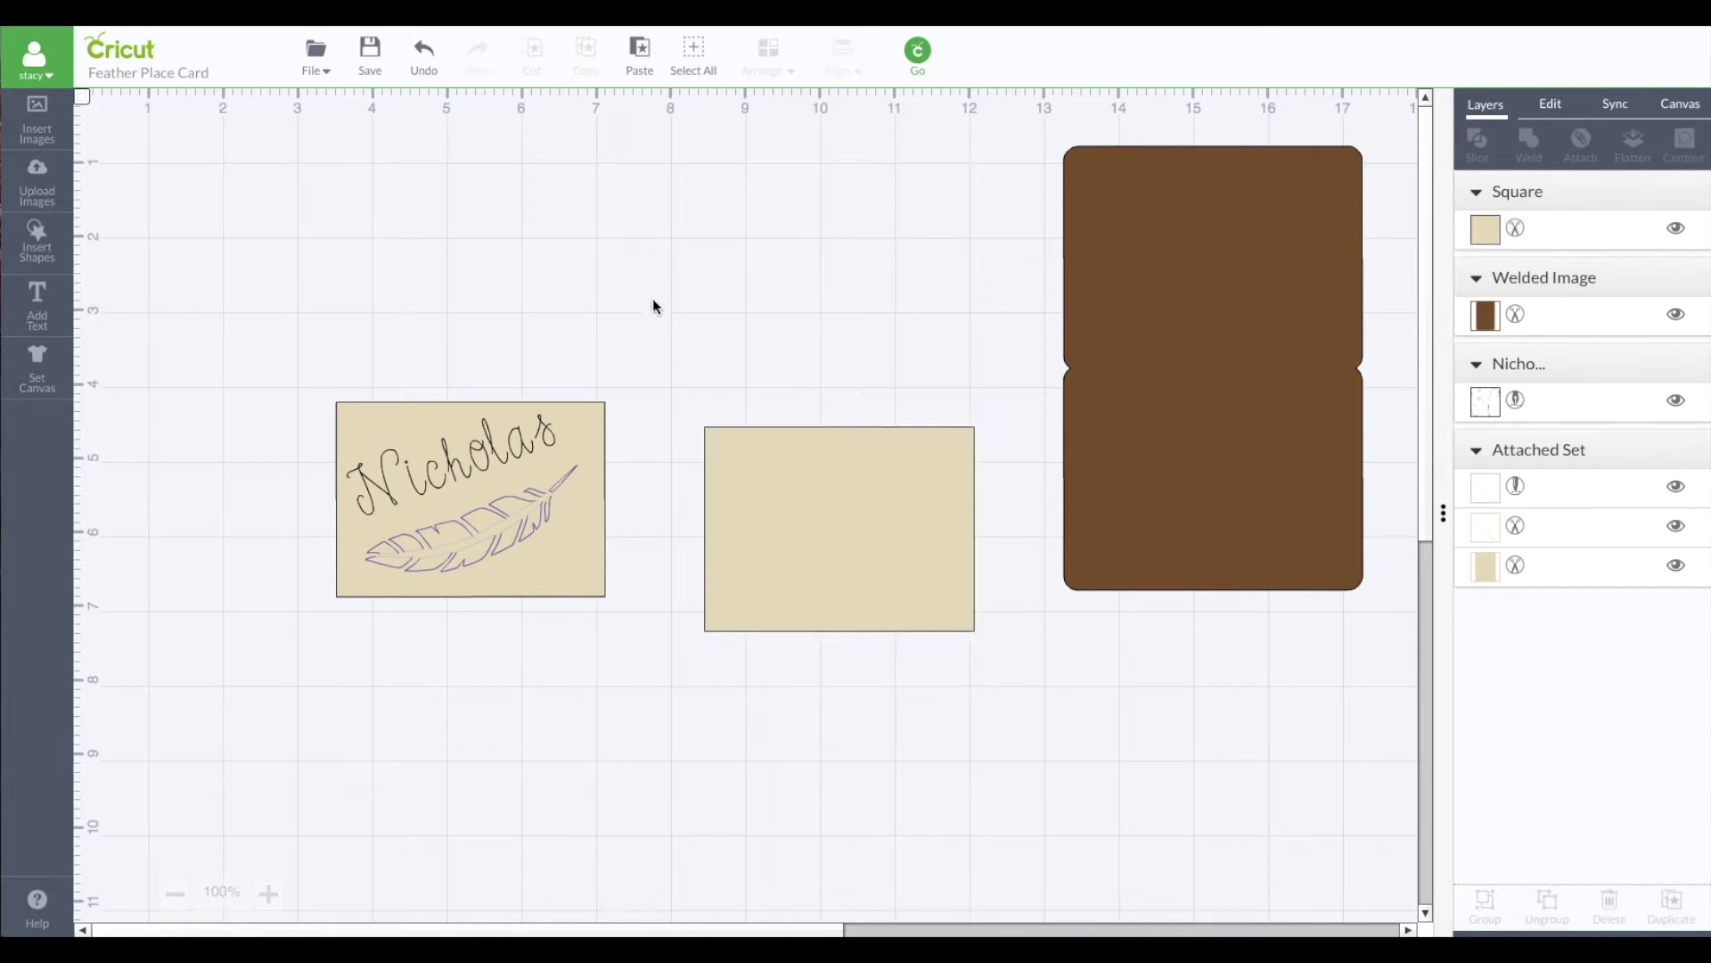
- Duplicate the Nicholas script text and place the copy above the middle card
left_click_drag(450, 450, 481, 364)
left_click(583, 56)
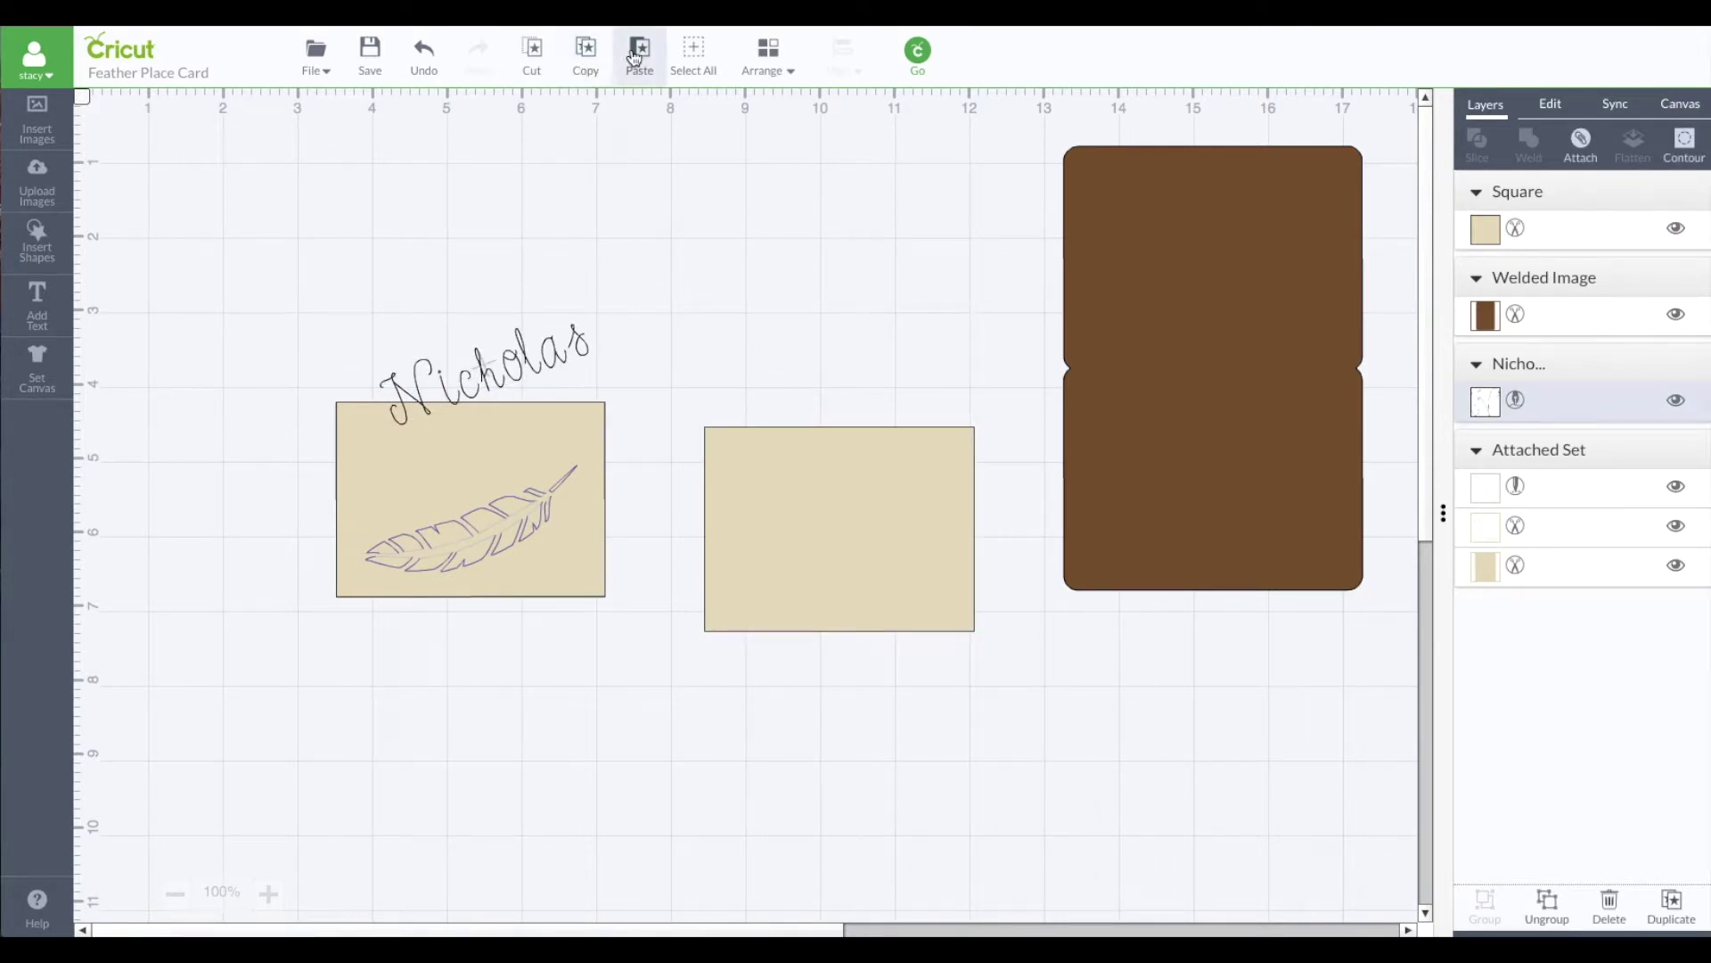
left_click(639, 55)
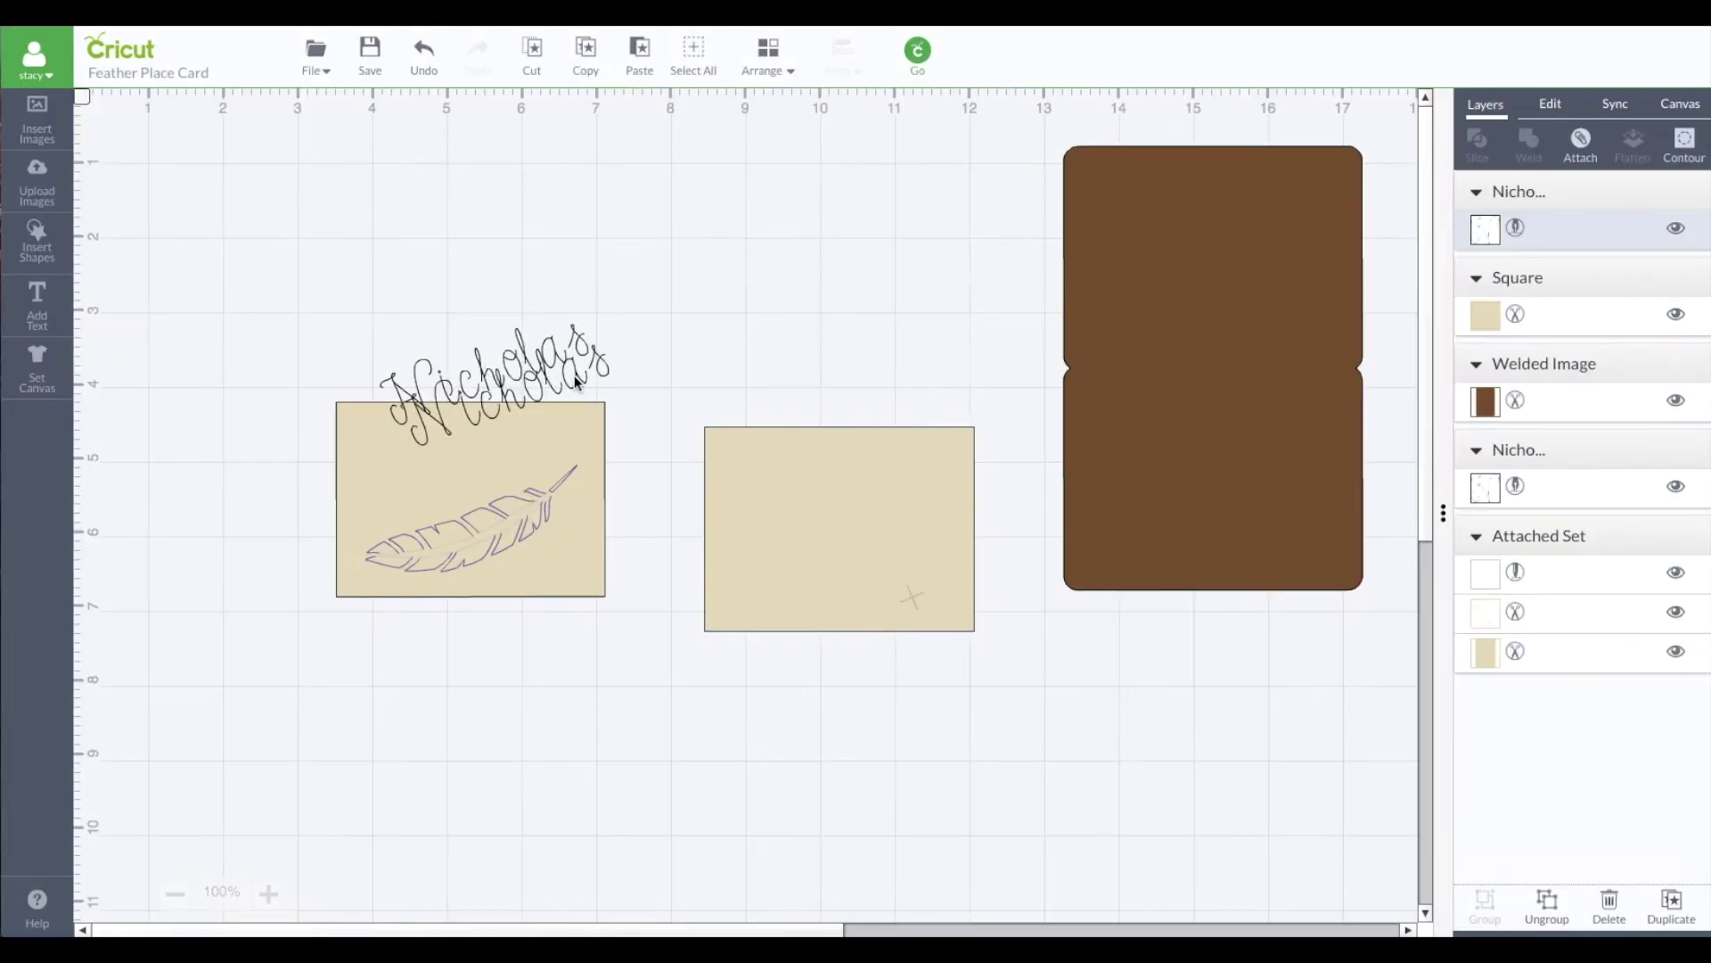
left_click_drag(551, 379, 780, 362)
- Retype the copied text to read 'I'm thankful for...'
double_click(780, 361)
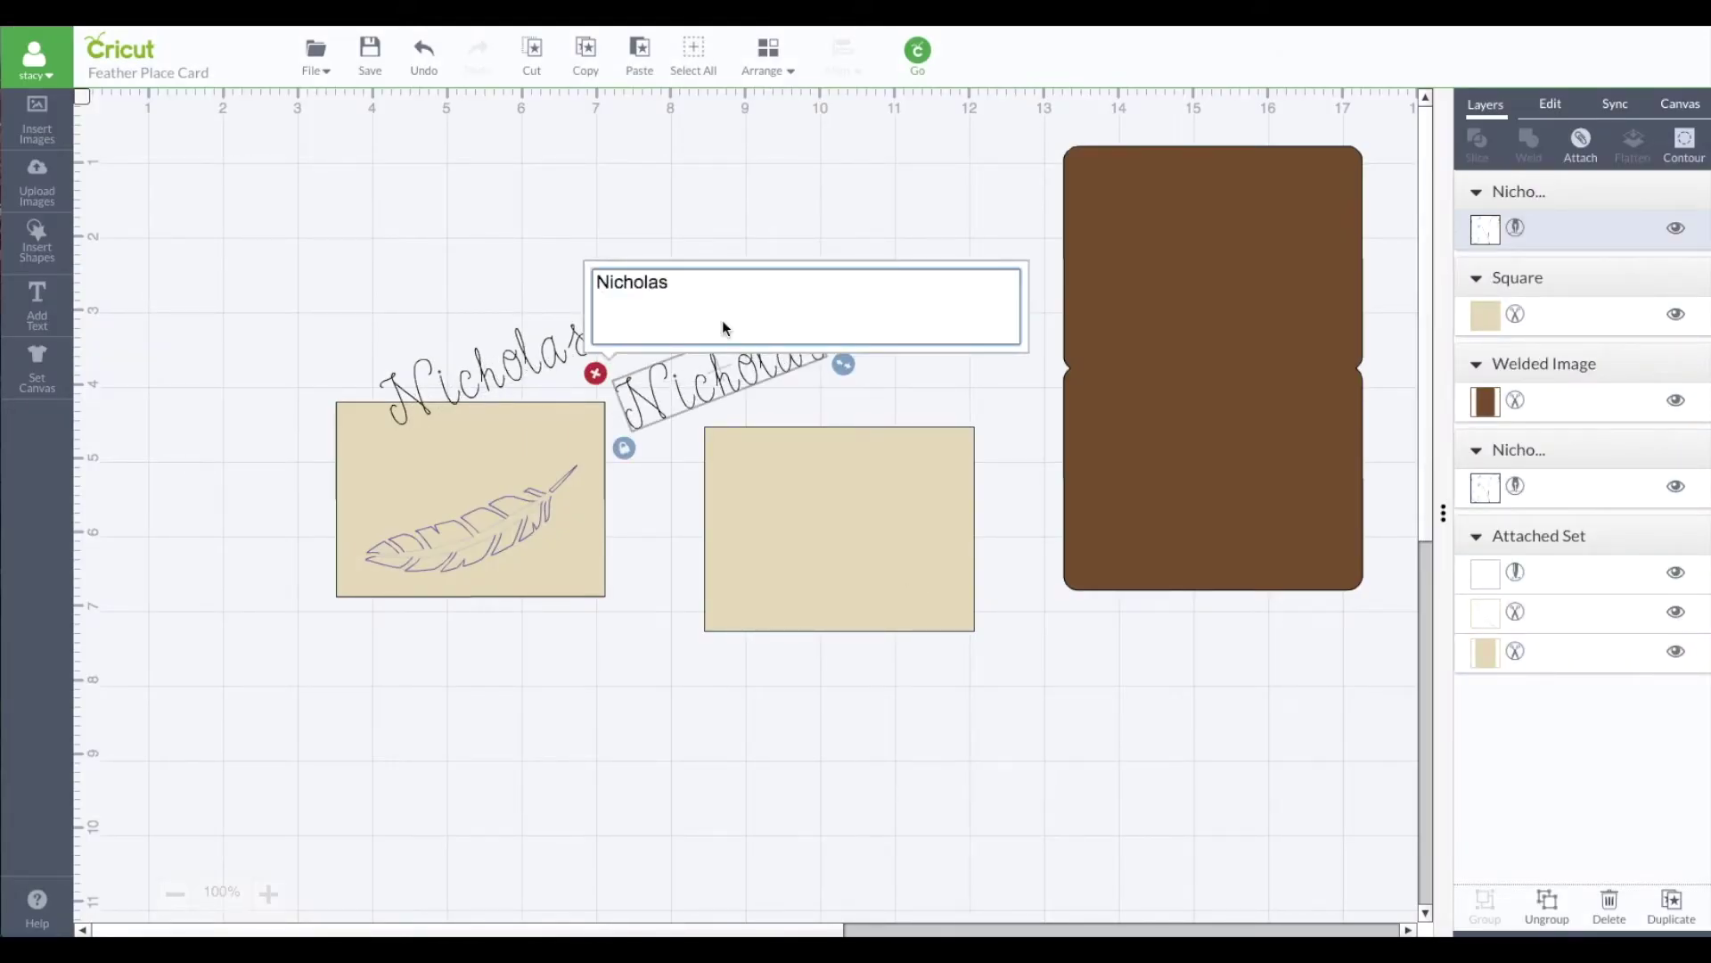
left_click_drag(684, 288, 611, 285)
key("BackSpace")
key("BackSpace")
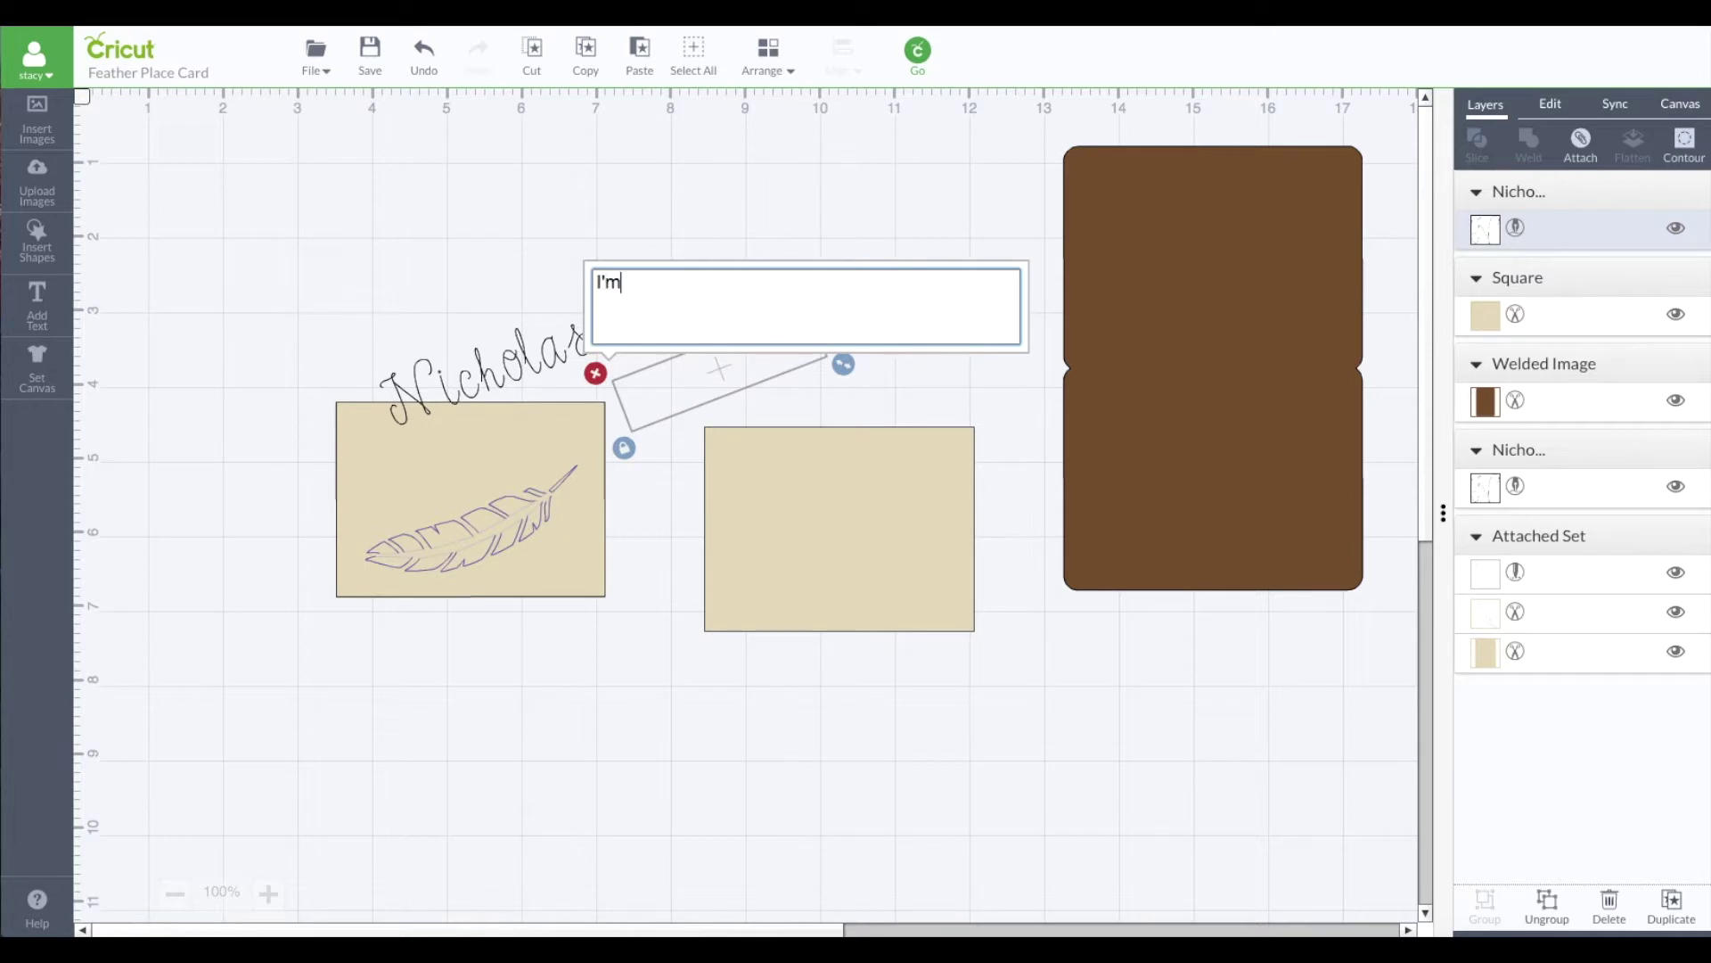
type("I'm thank")
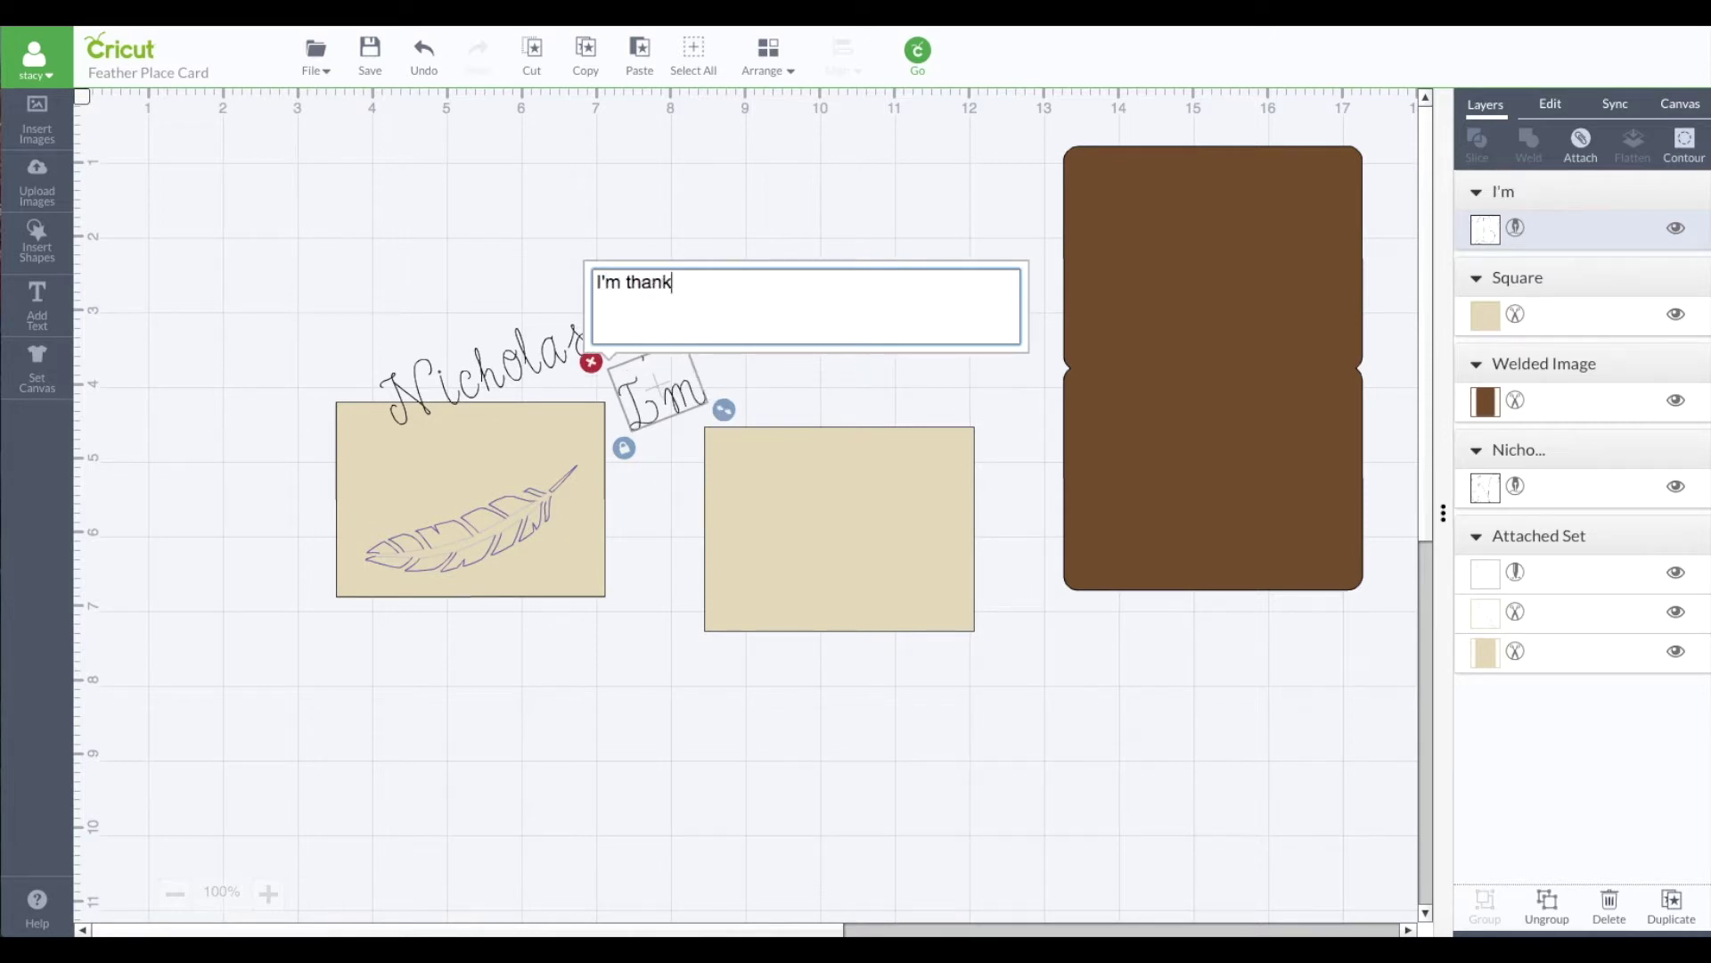
type("ful for...")
left_click(418, 276)
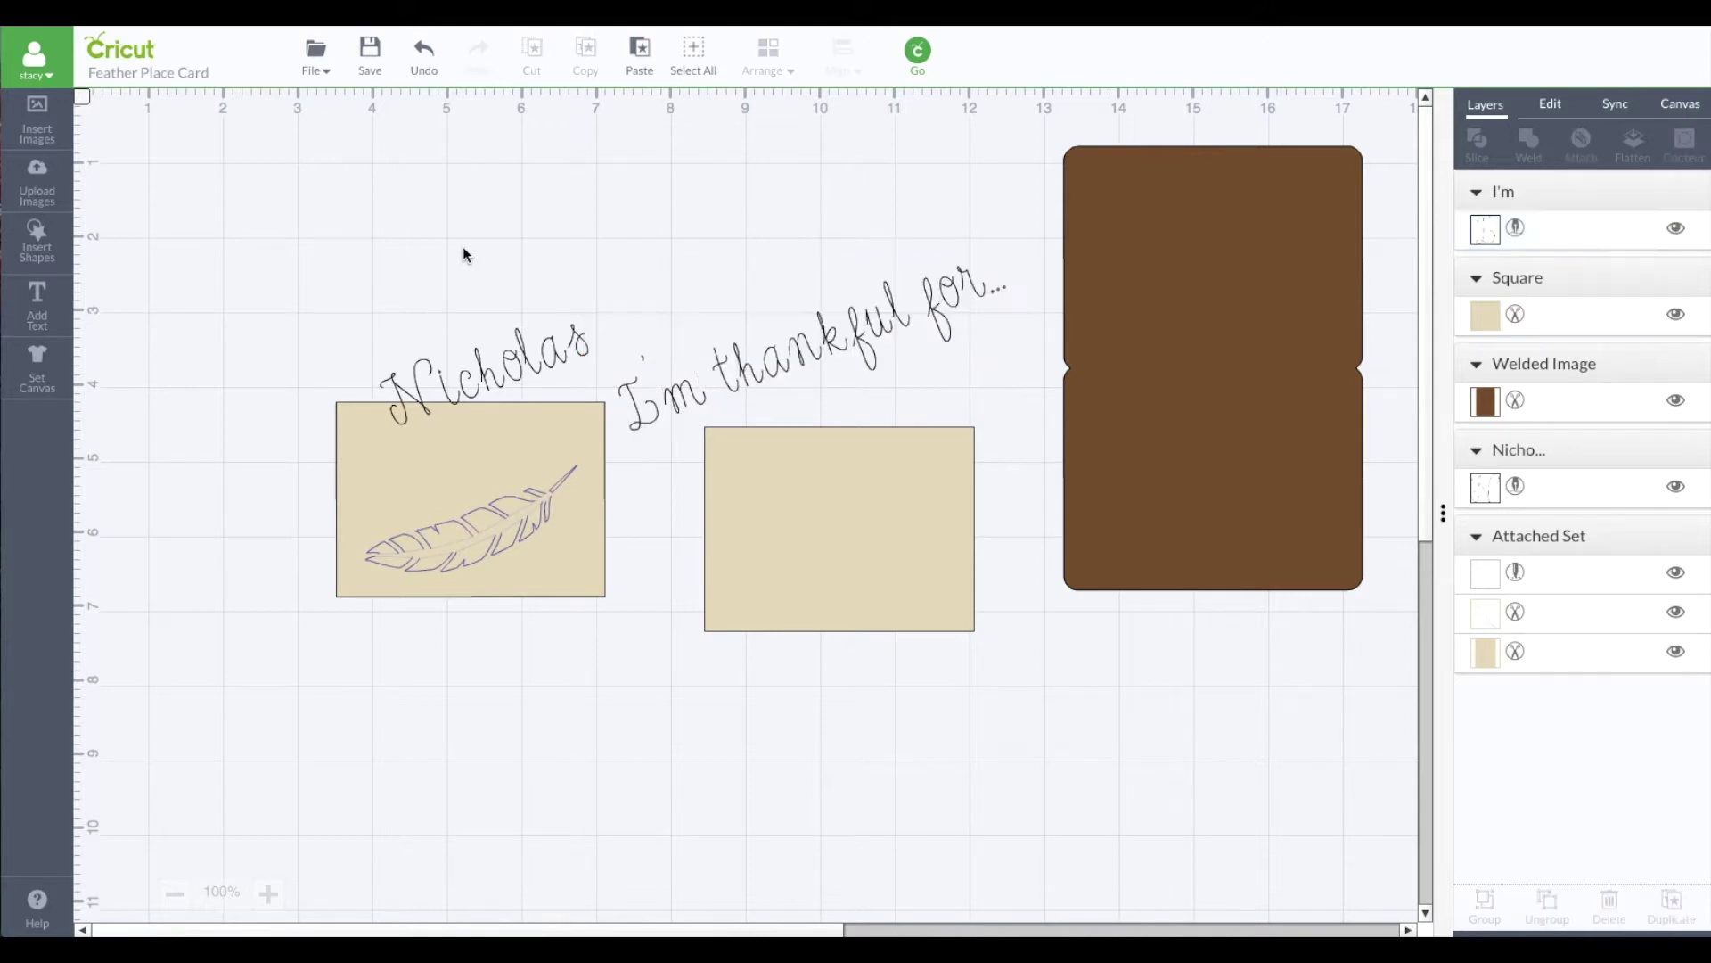
- Return Nicholas to the feather card; shrink the phrase to about 3 in, tilt it, and place it on the blank card
left_click_drag(517, 361, 479, 452)
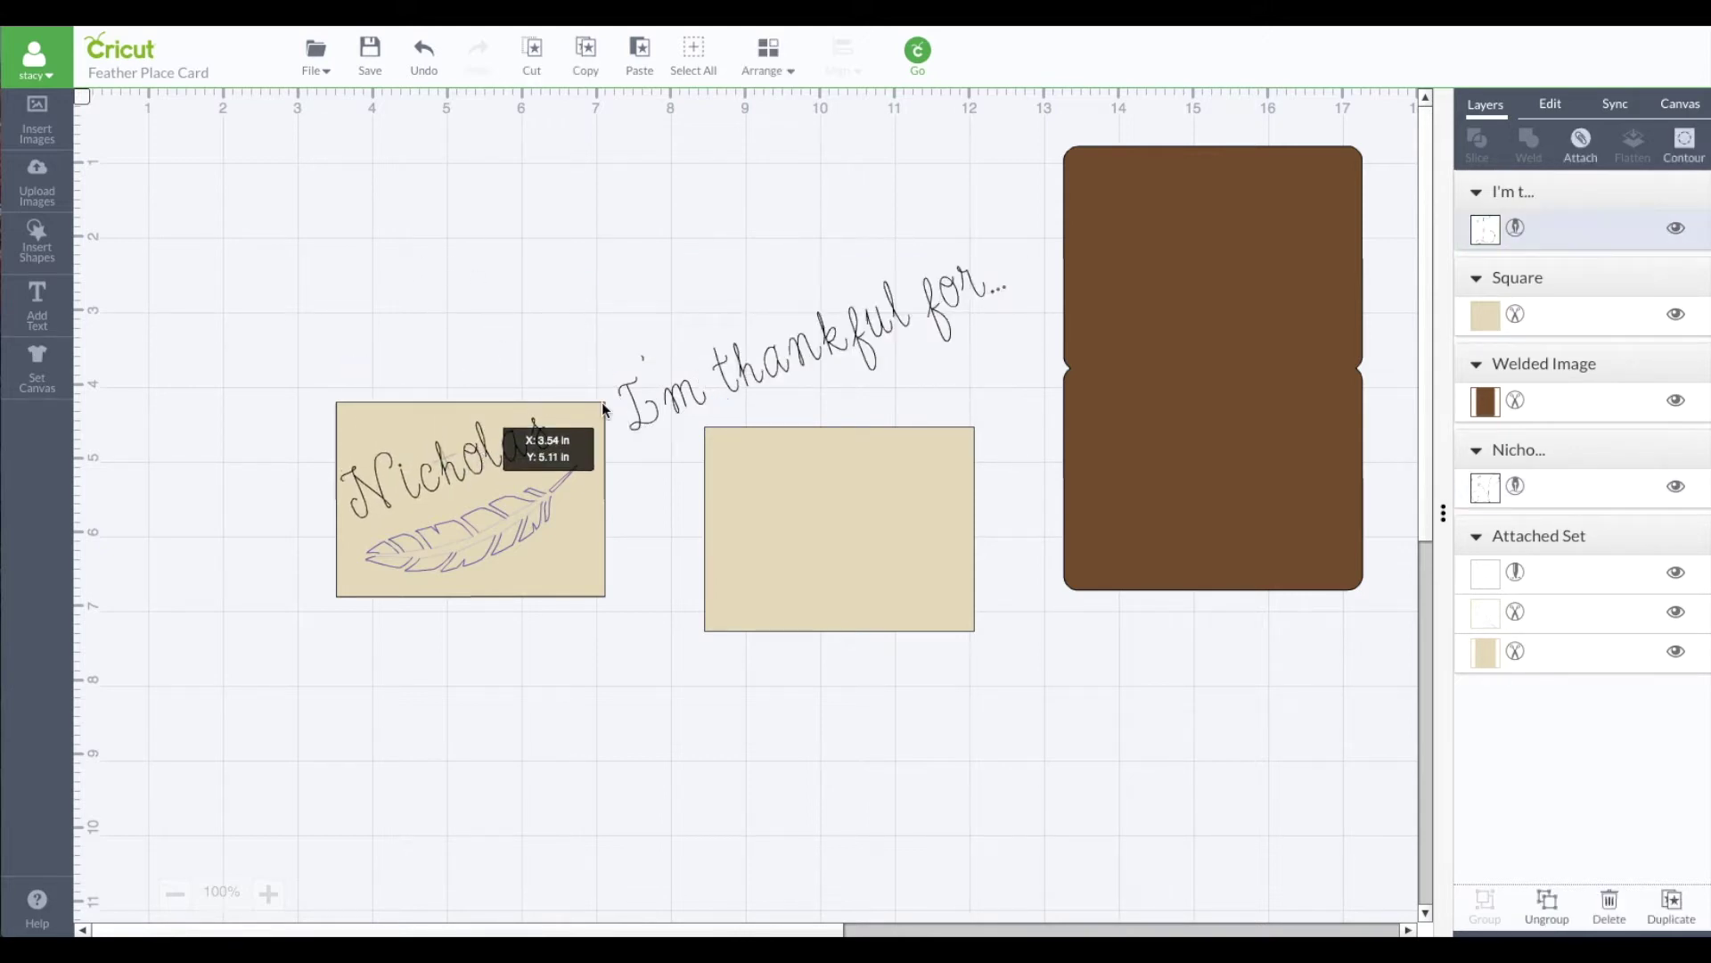
left_click(805, 355)
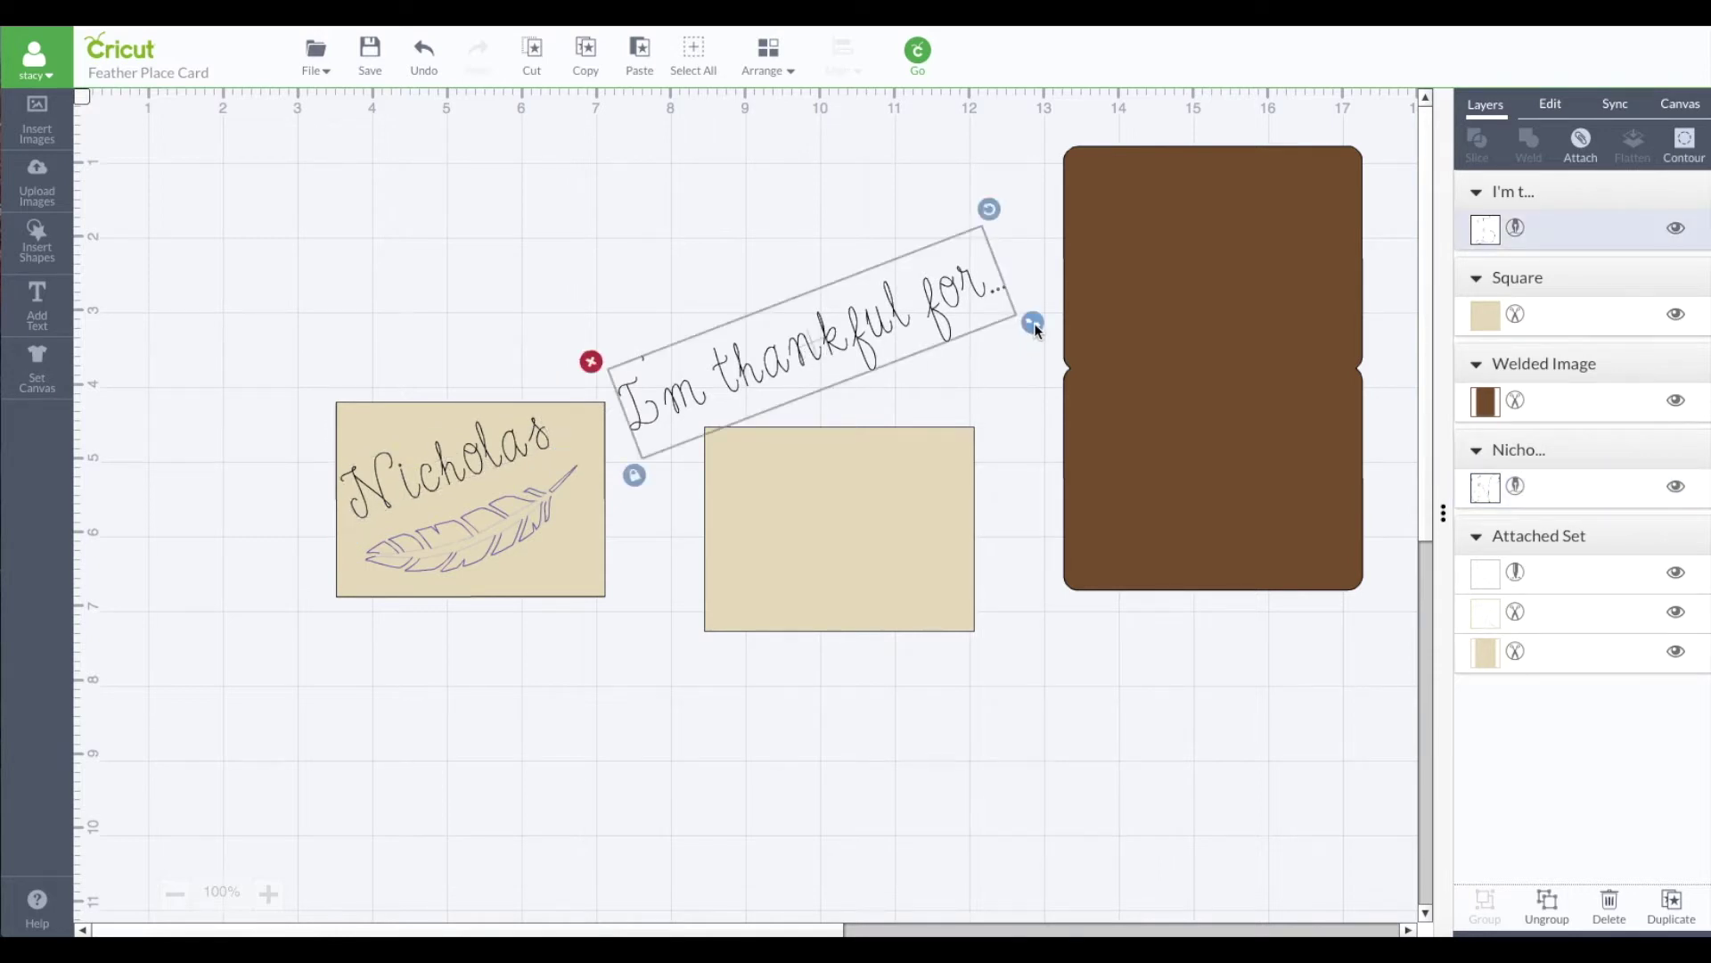
left_click_drag(1031, 324, 865, 464)
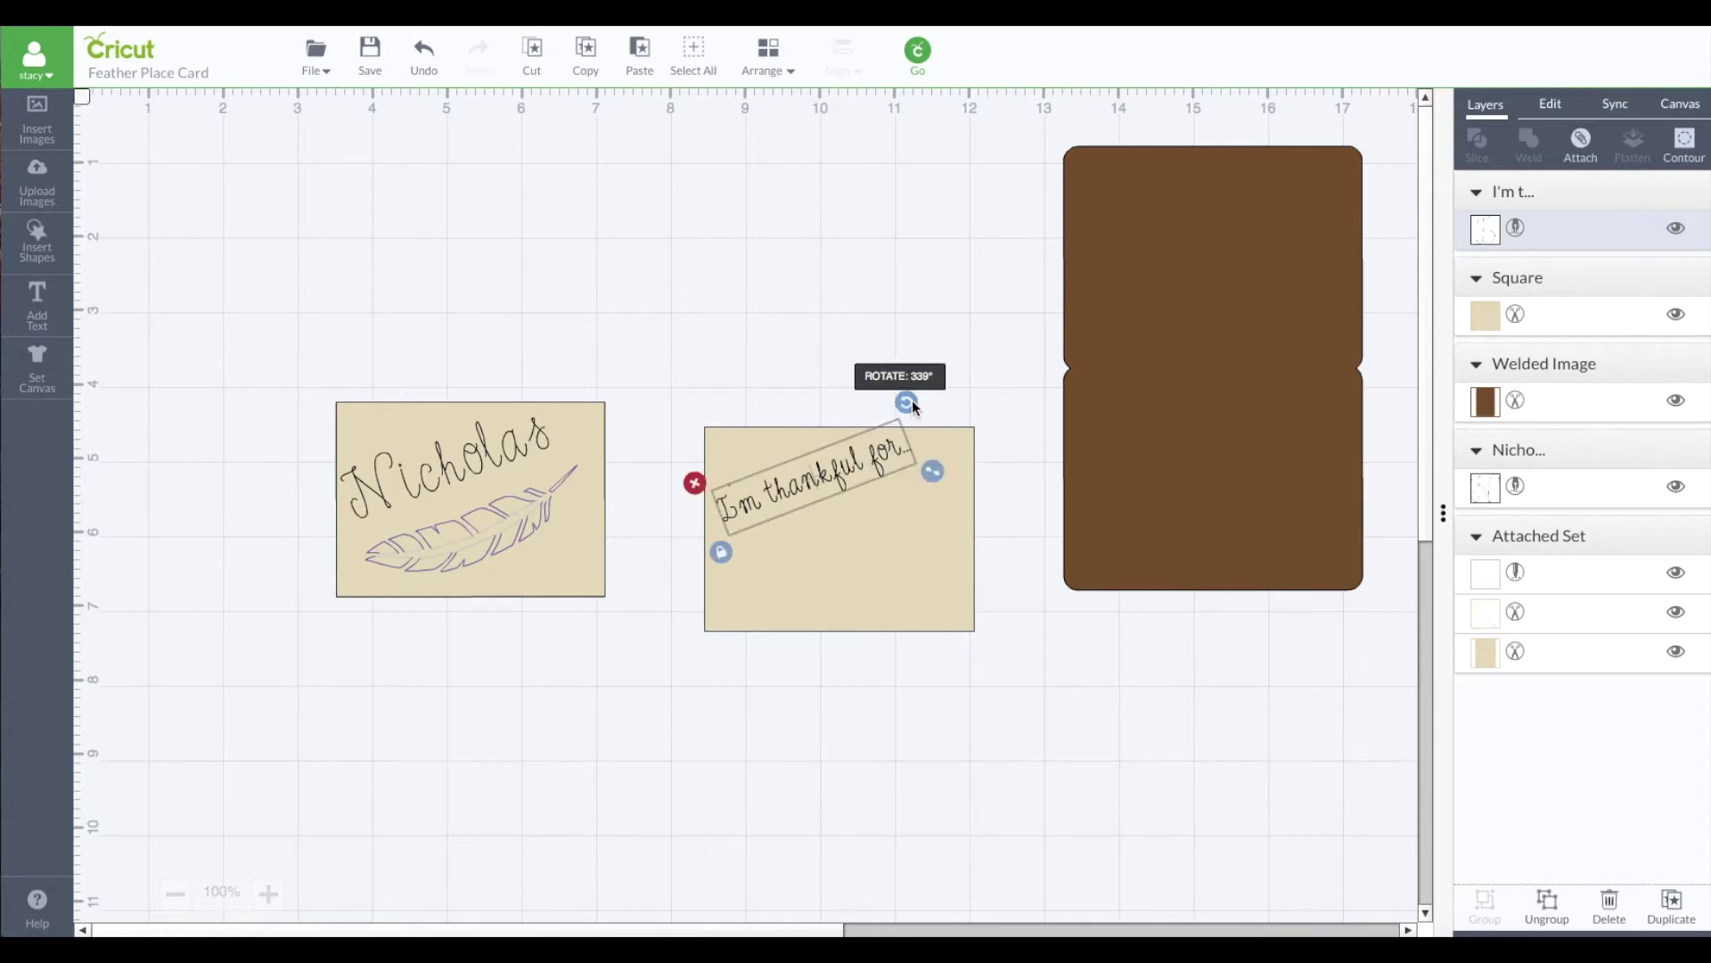
left_click_drag(912, 402, 879, 447)
left_click(792, 307)
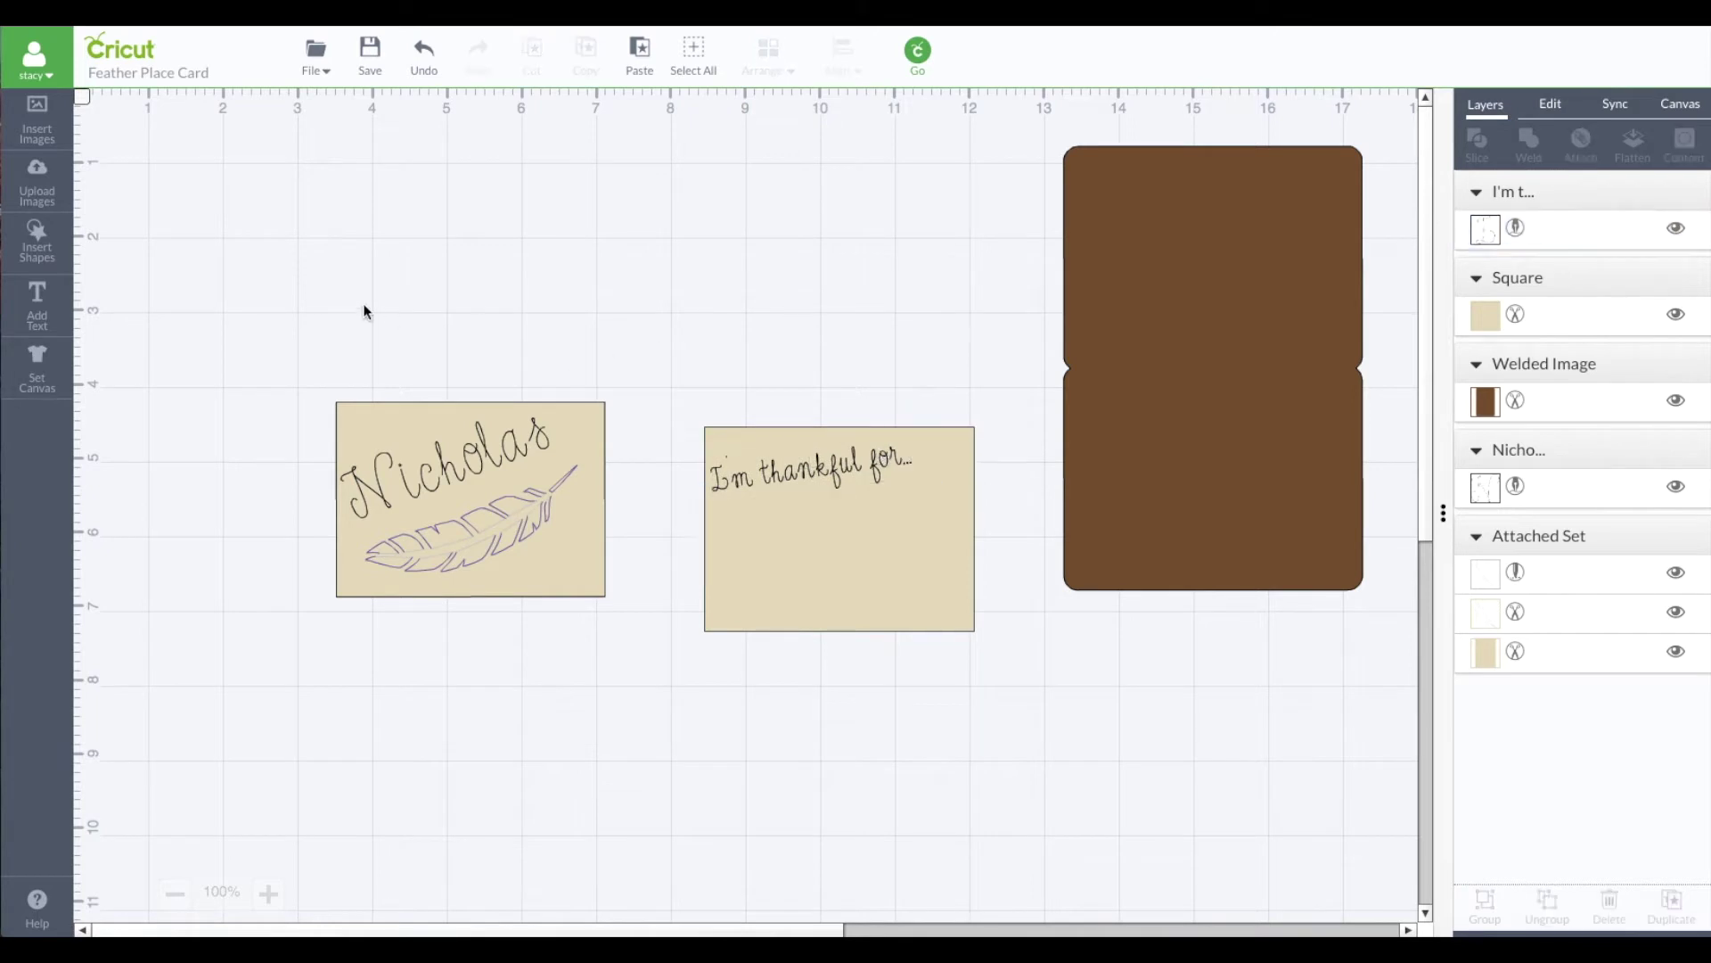
- Attach the name and feather to their card, select the phrase with its card, and open the mat preview
left_click_drag(268, 348, 639, 638)
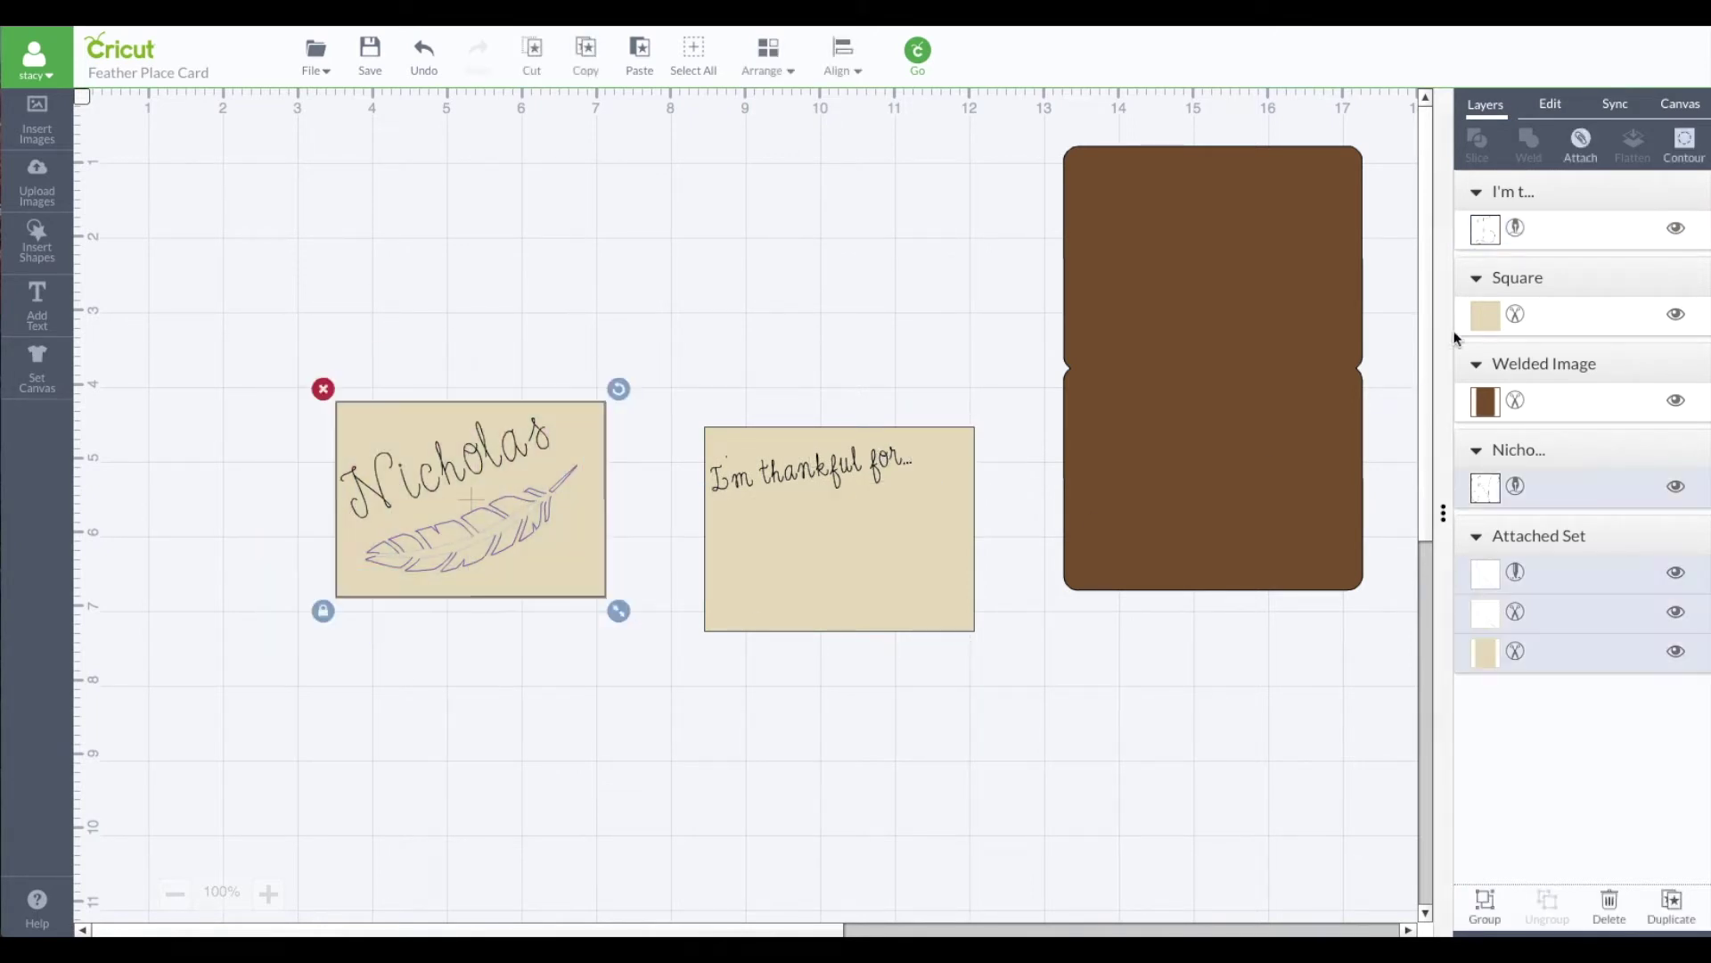
left_click(1582, 143)
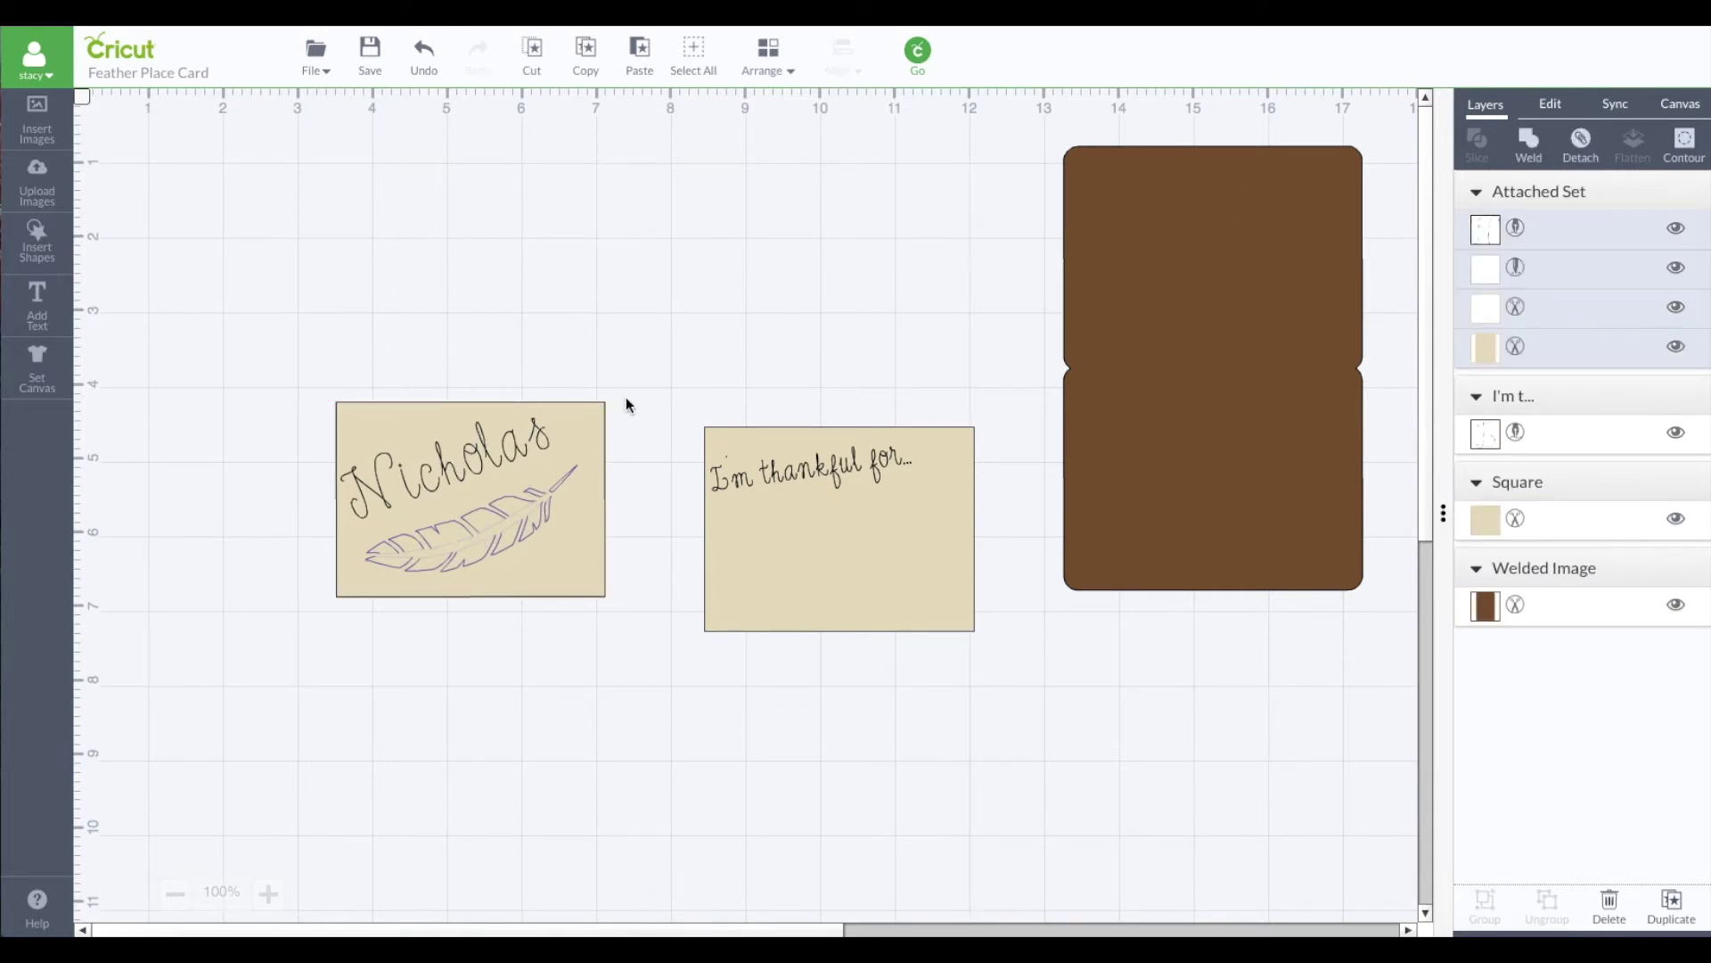
left_click_drag(657, 360, 1007, 685)
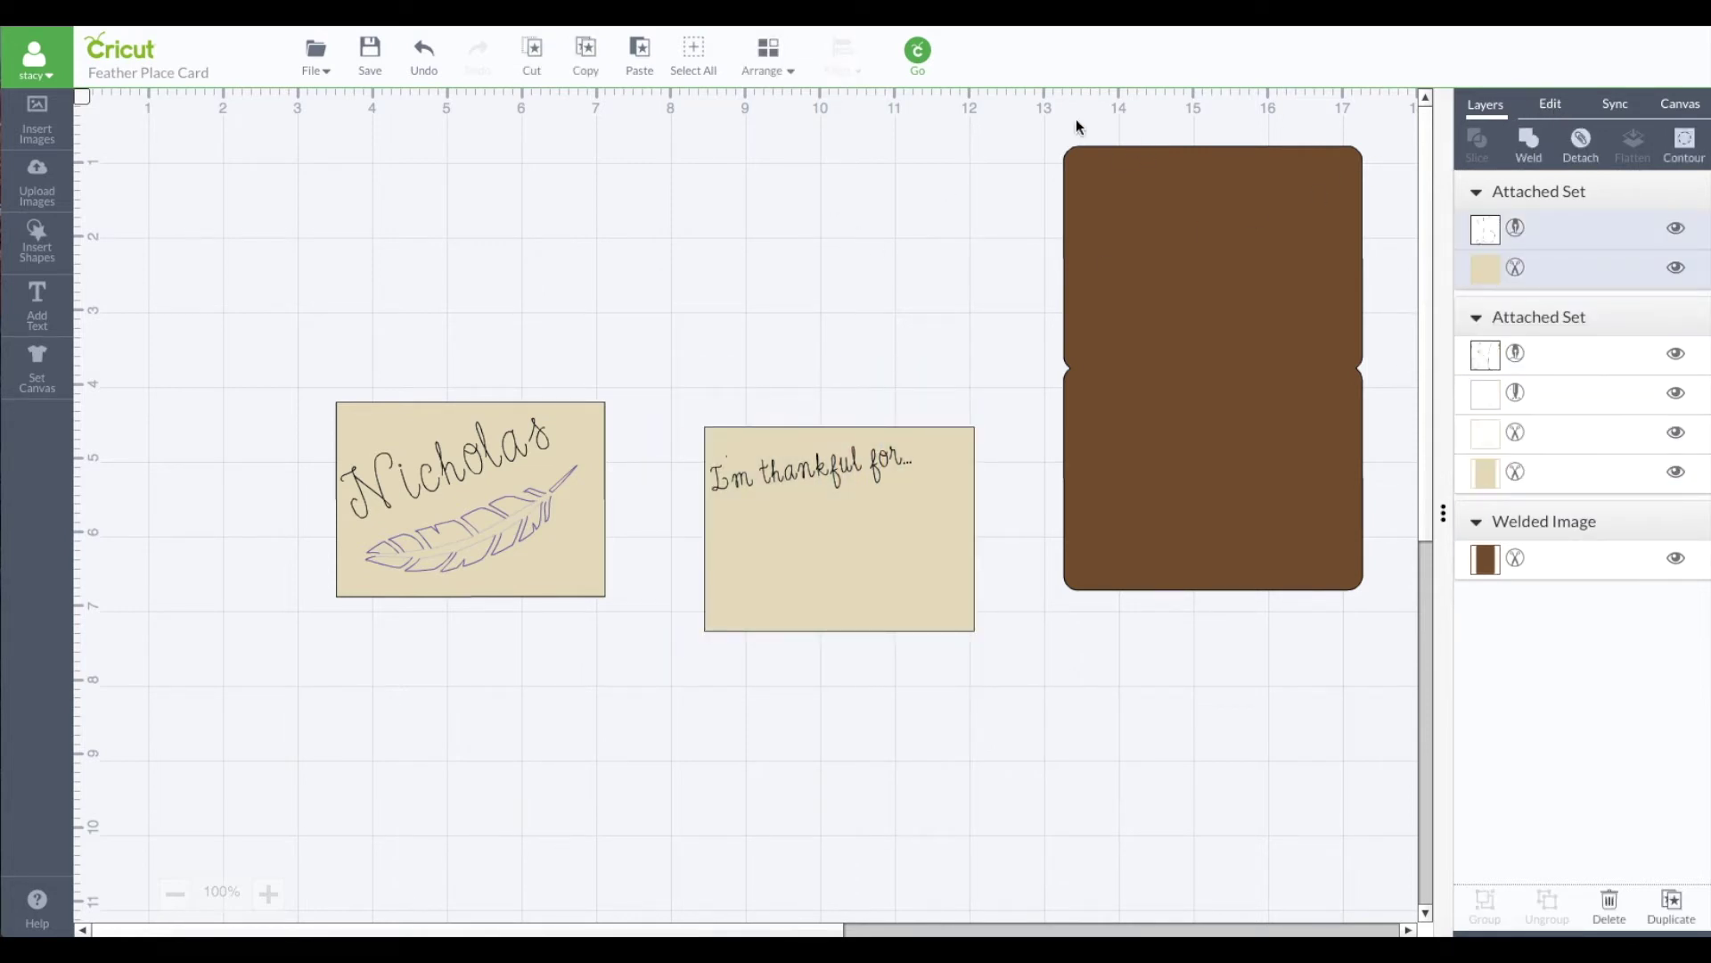
left_click(916, 59)
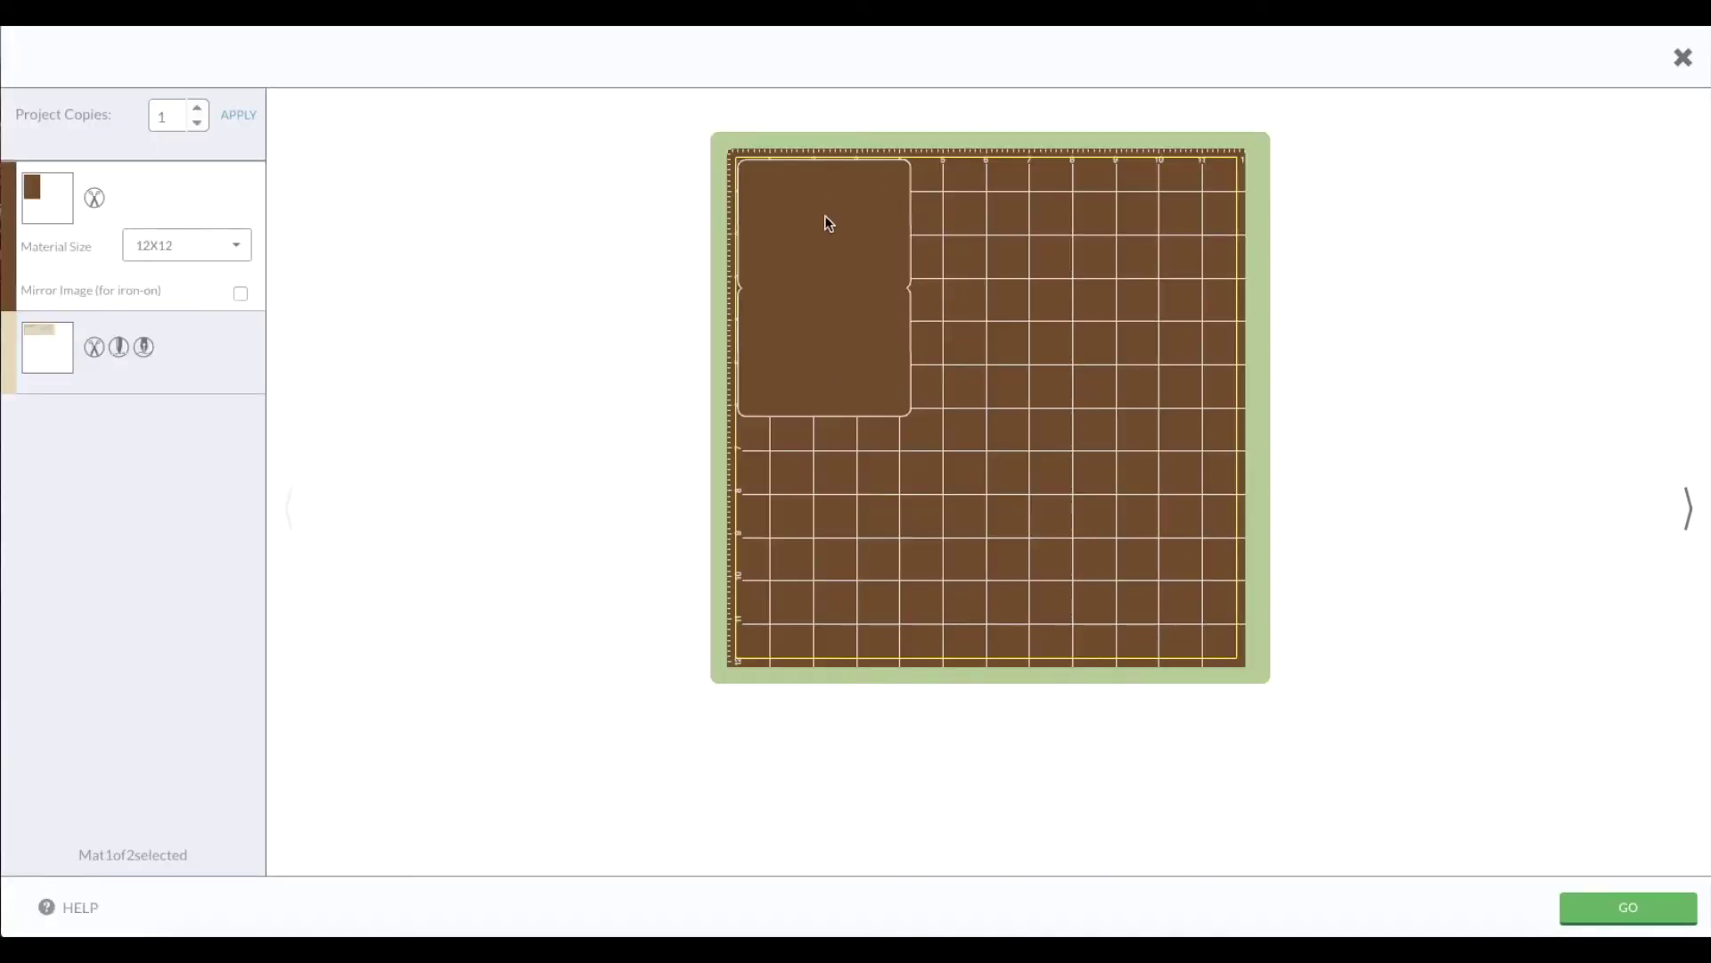
- Choose mat 2 with both cream cards and proceed to its cutting steps
left_click(217, 378)
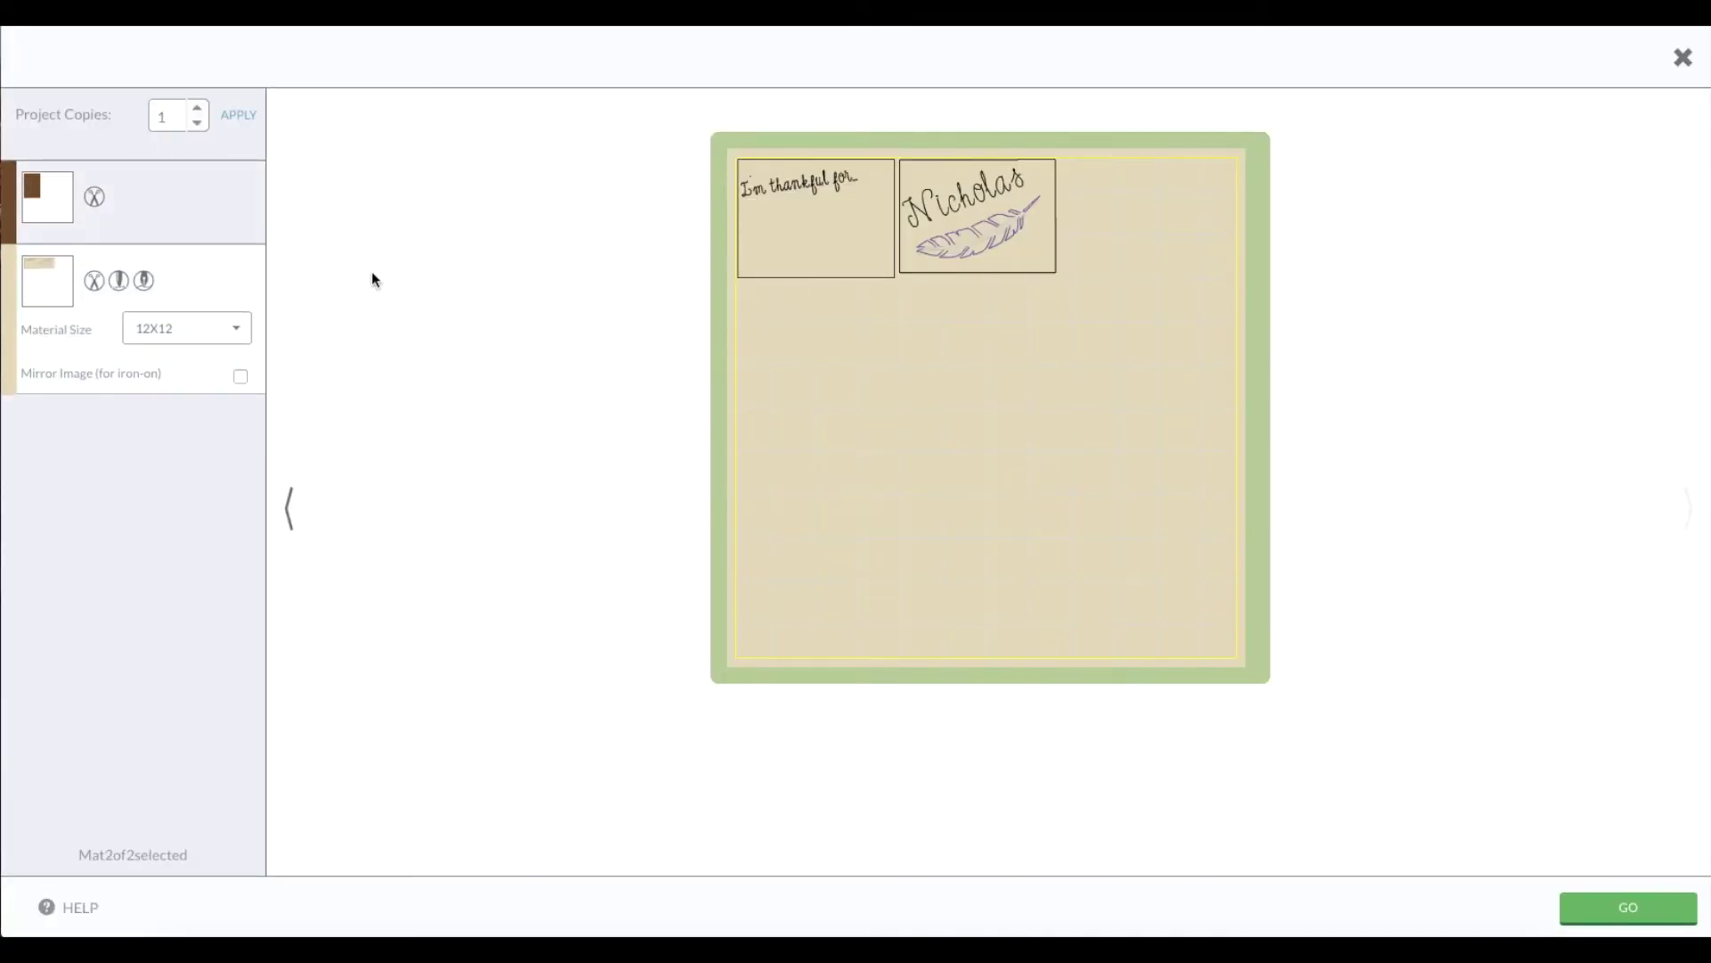
left_click(1624, 918)
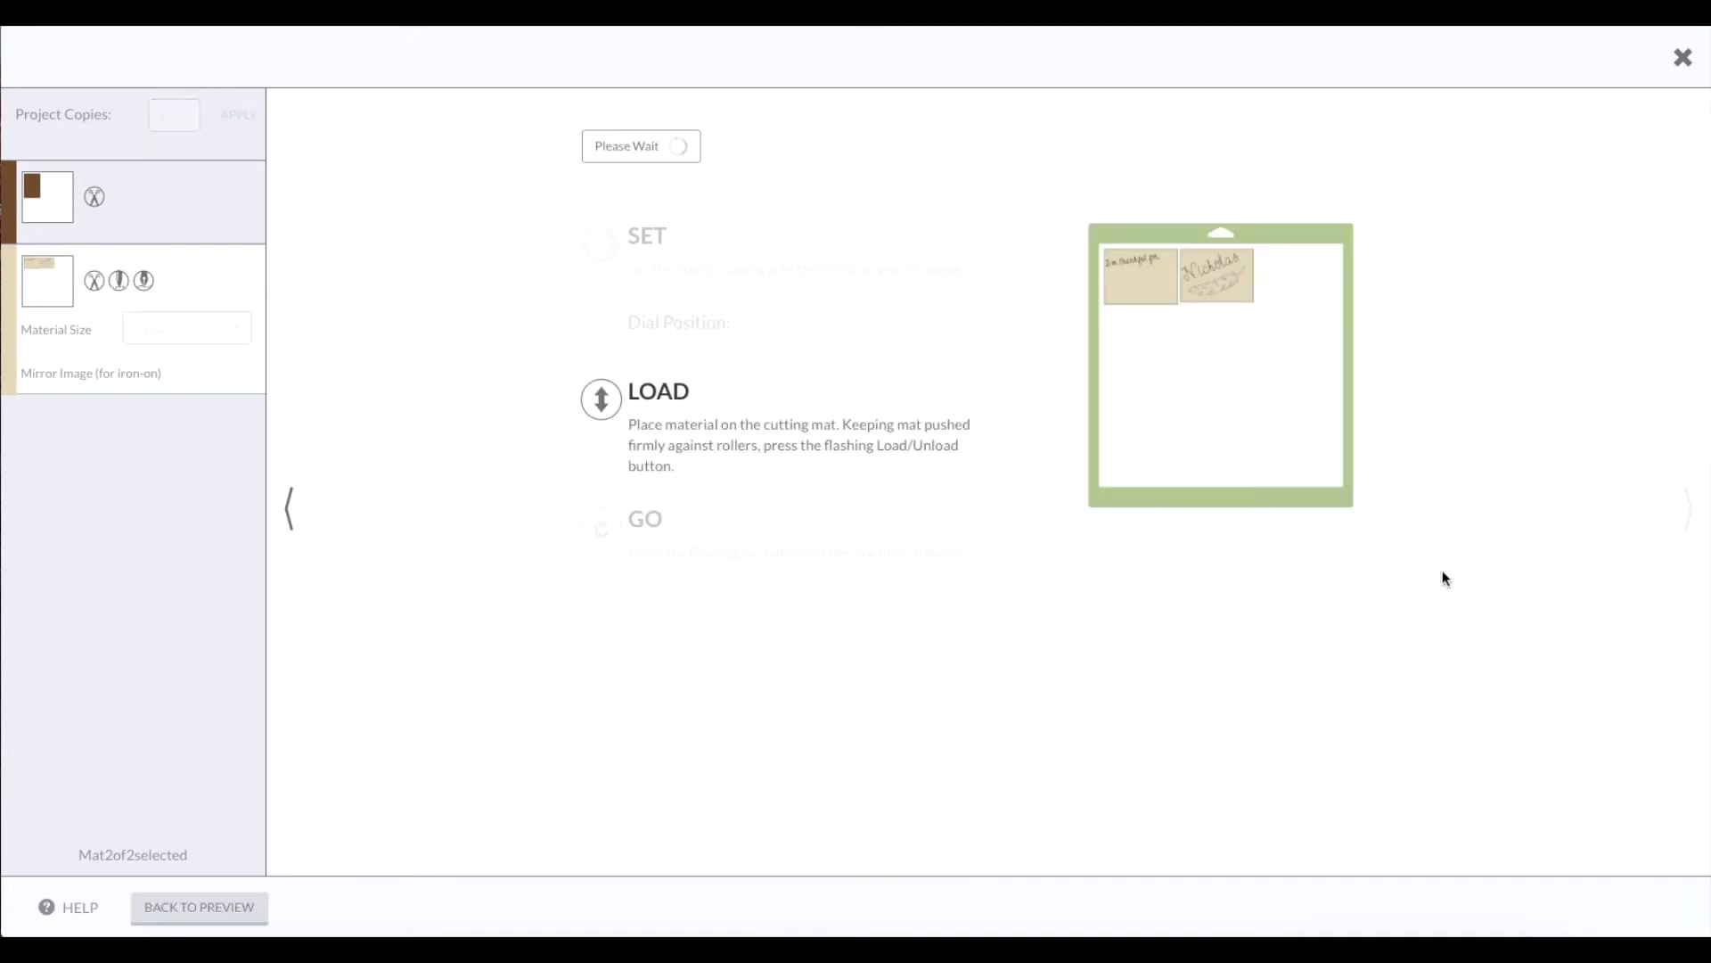